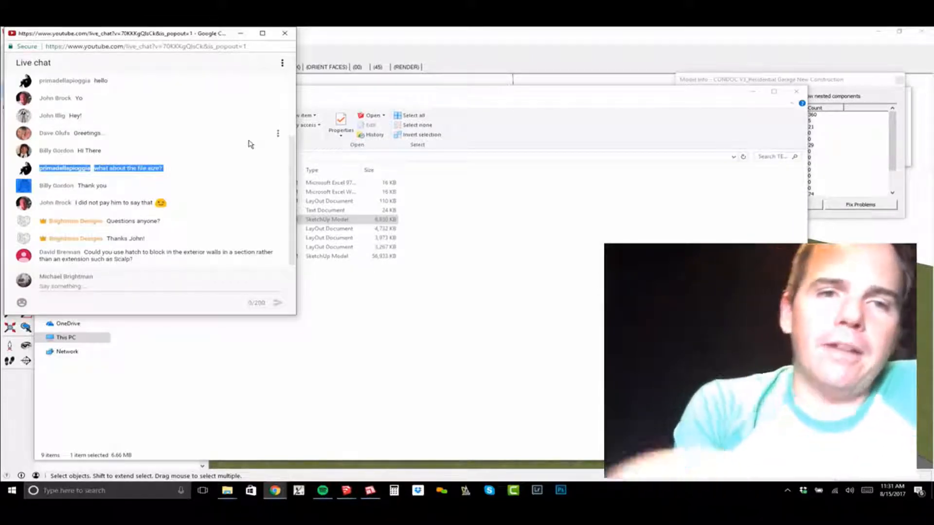
Switch to SketchUp, show the Skalp toolbar, and open and dismiss the Skalp information window
click(394, 41)
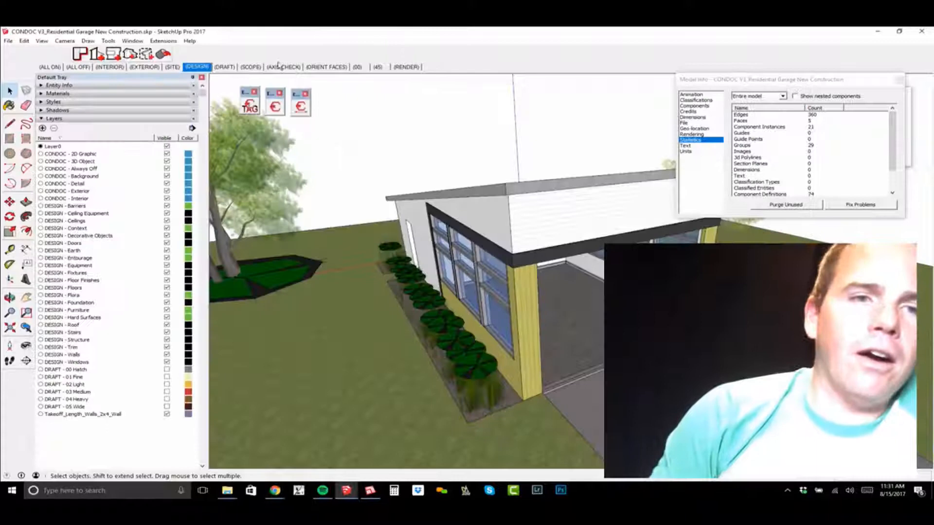
right_click(141, 76)
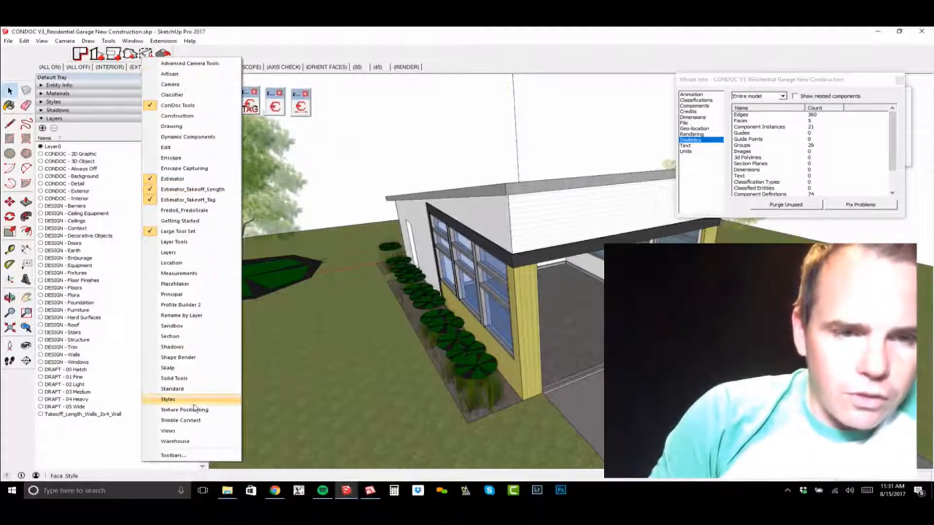
click(195, 367)
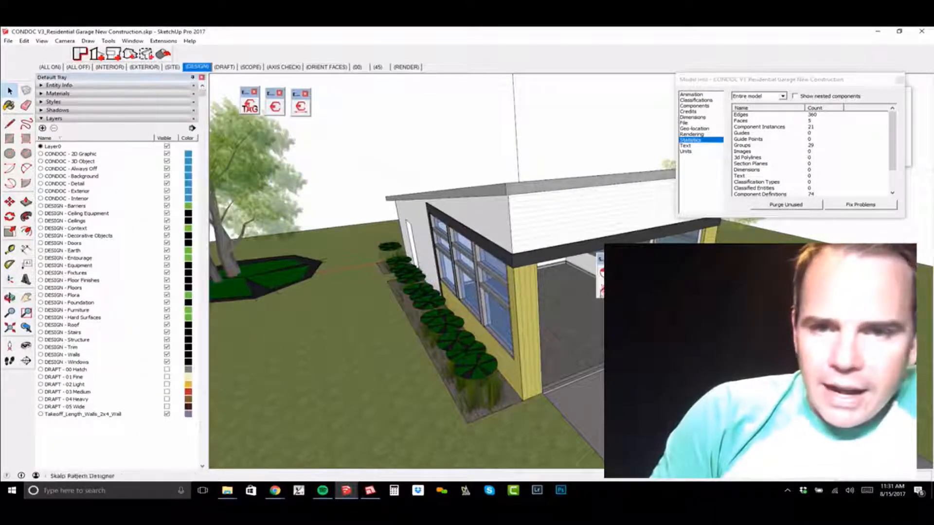
click(606, 274)
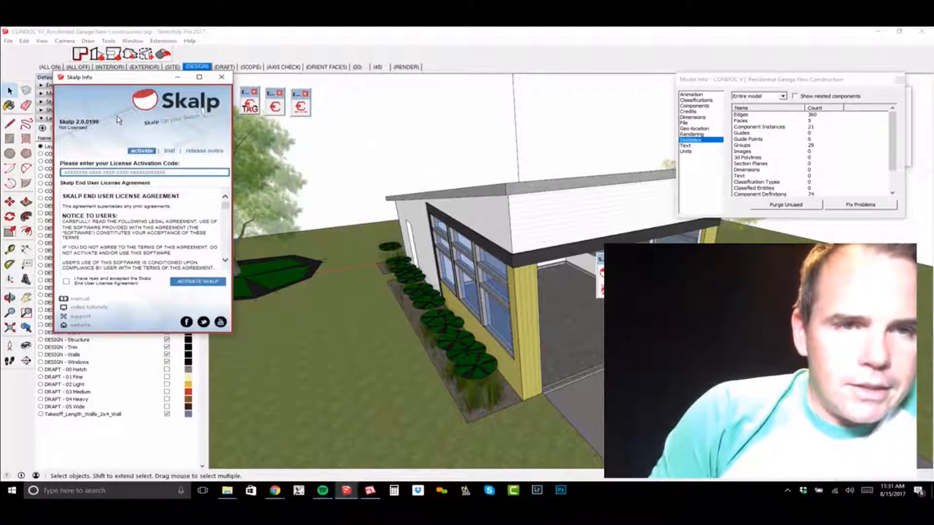
click(221, 79)
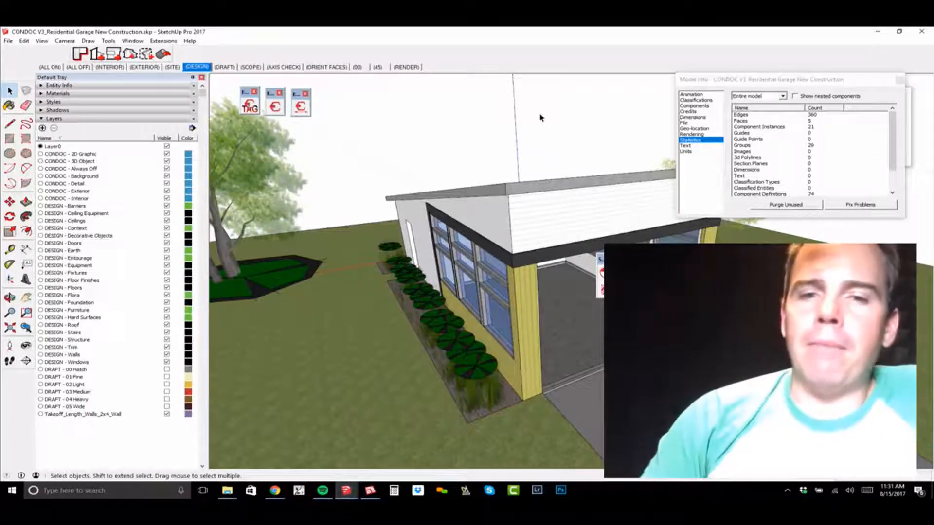
Examine how the garage's walls and floor slab are grouped by opening their groups in the model
double_click(542, 223)
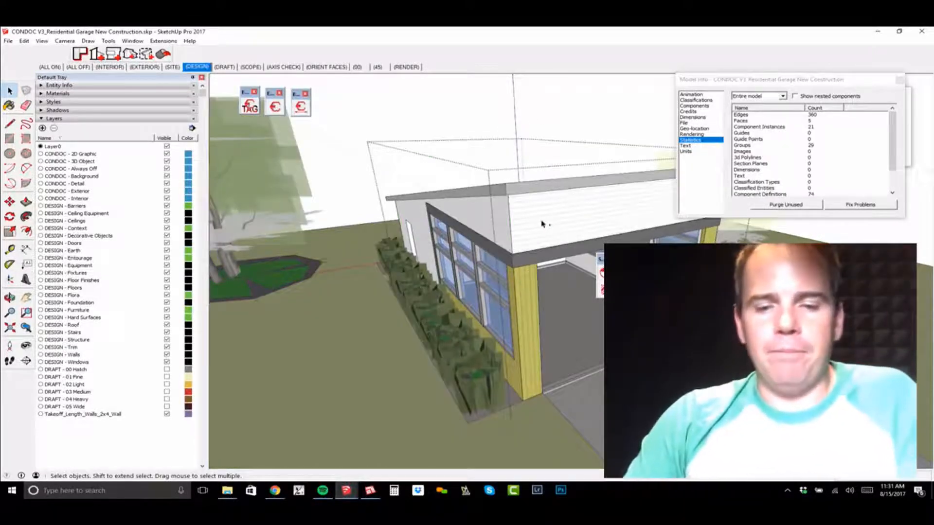
scroll(523, 223, down, 4)
middle_drag(523, 224, 553, 277)
double_click(557, 239)
click(553, 277)
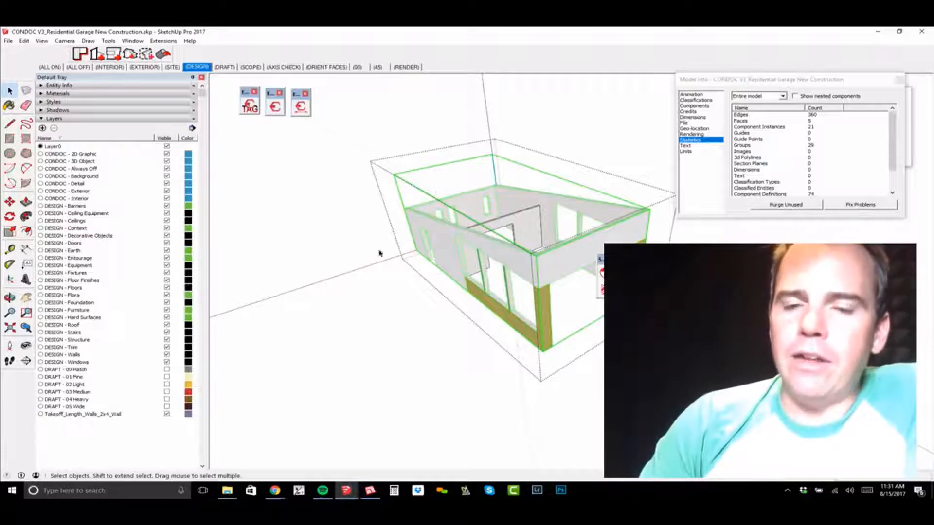
key(Escape)
double_click(594, 330)
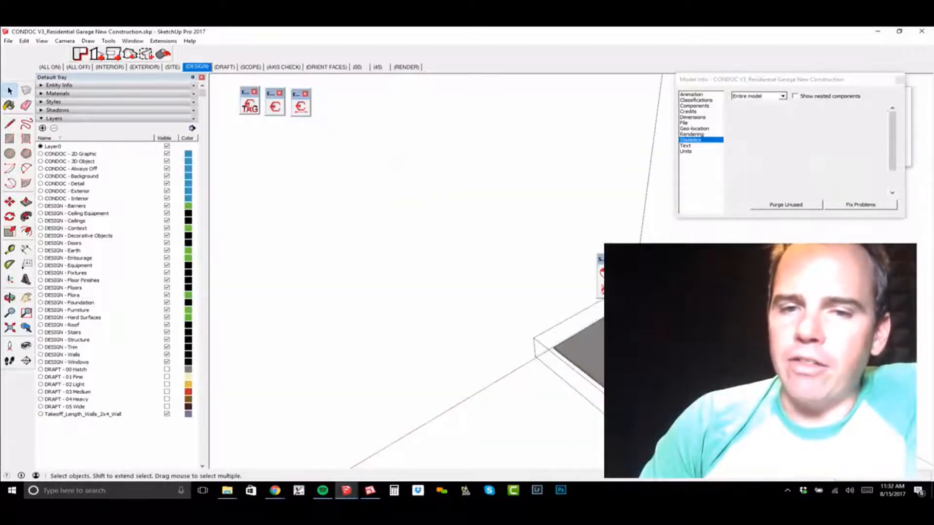
key(Escape)
middle_drag(628, 272, 613, 238)
scroll(614, 228, up, 3)
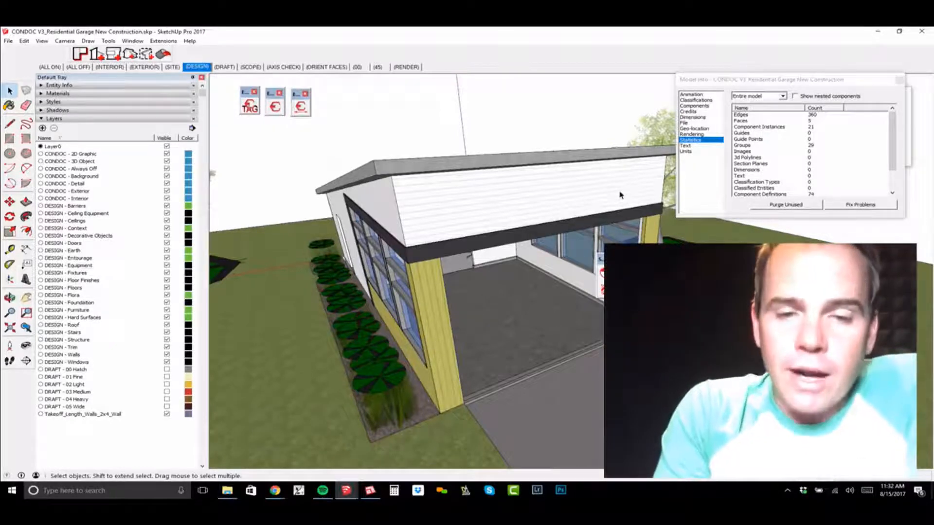
Switch to LayOut and bring the building section labelled PT 01 and PT 02 into view
click(378, 492)
middle_drag(433, 244, 463, 242)
scroll(474, 316, up, 5)
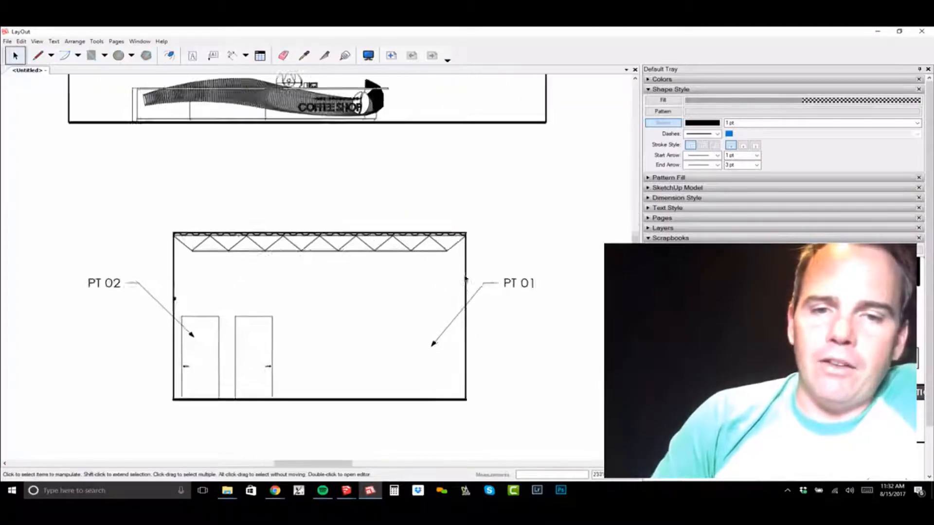
double_click(451, 237)
scroll(451, 237, up, 5)
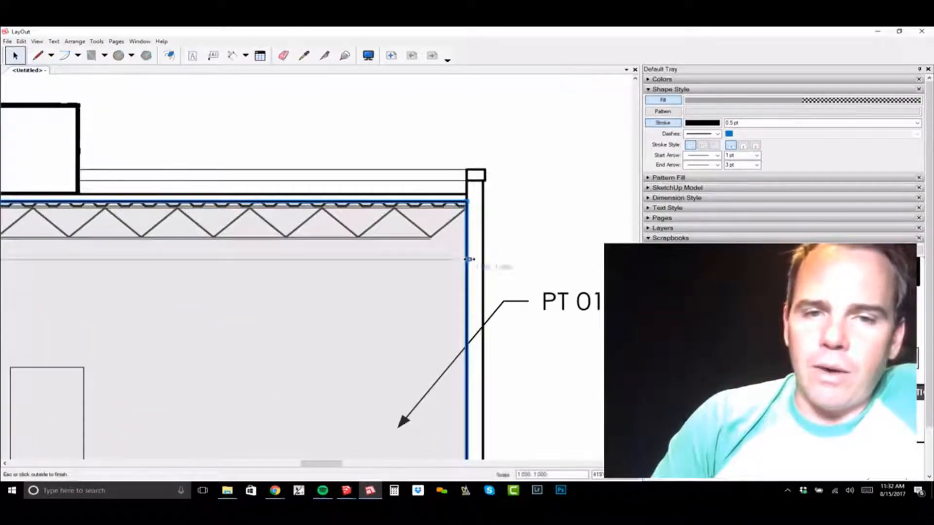
click(469, 260)
scroll(477, 206, down, 2)
scroll(479, 210, up, 4)
key(Delete)
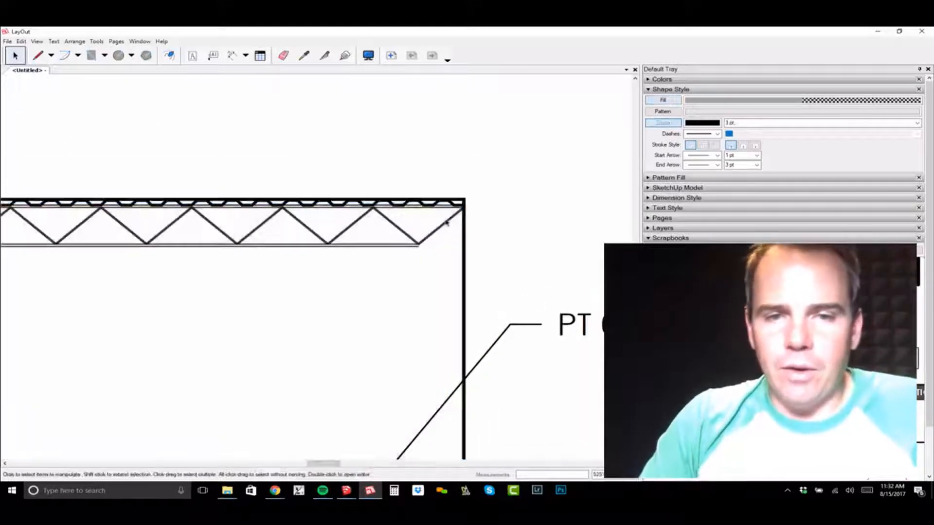
Release the clipping mask from the building section viewport
right_click(447, 223)
click(489, 406)
scroll(474, 209, up, 4)
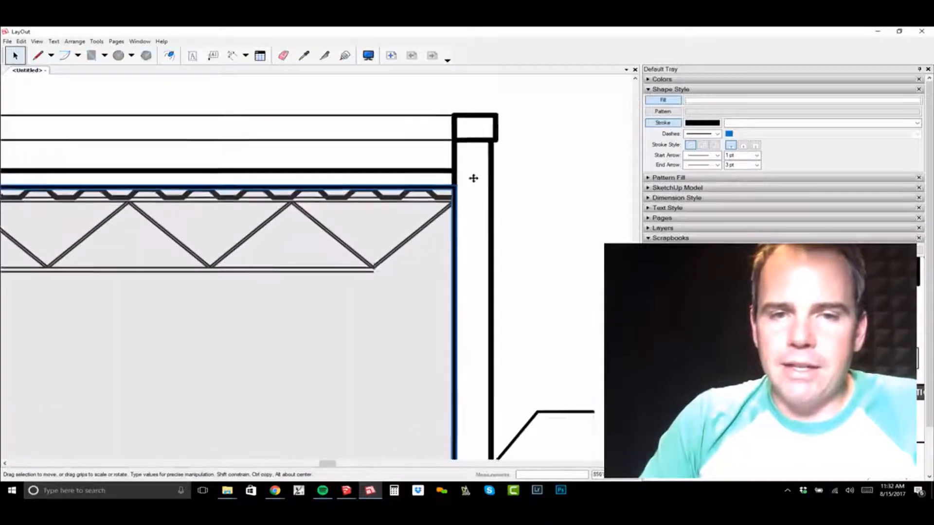
Split the mask outline at the lower corner where the right wall's inner face meets the floor
click(304, 55)
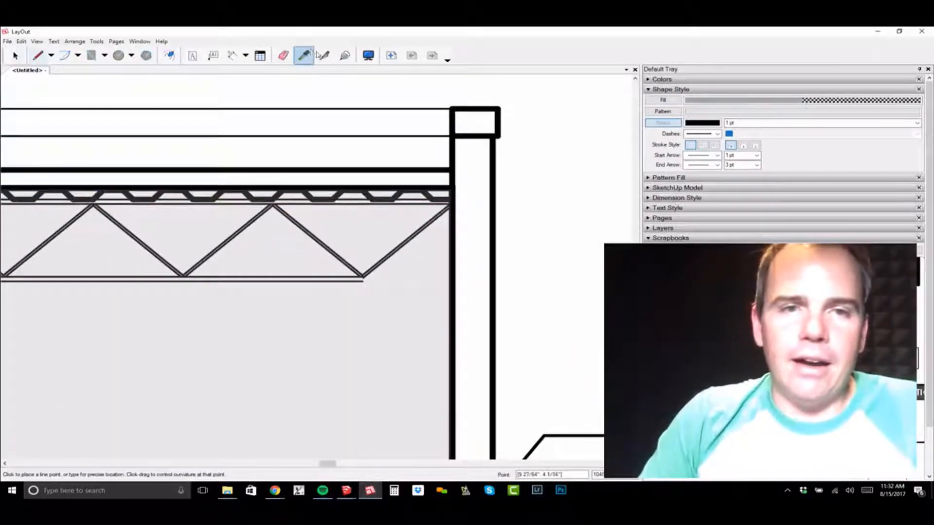
click(323, 56)
scroll(458, 184, down, 2)
middle_drag(510, 447, 494, 242)
click(441, 350)
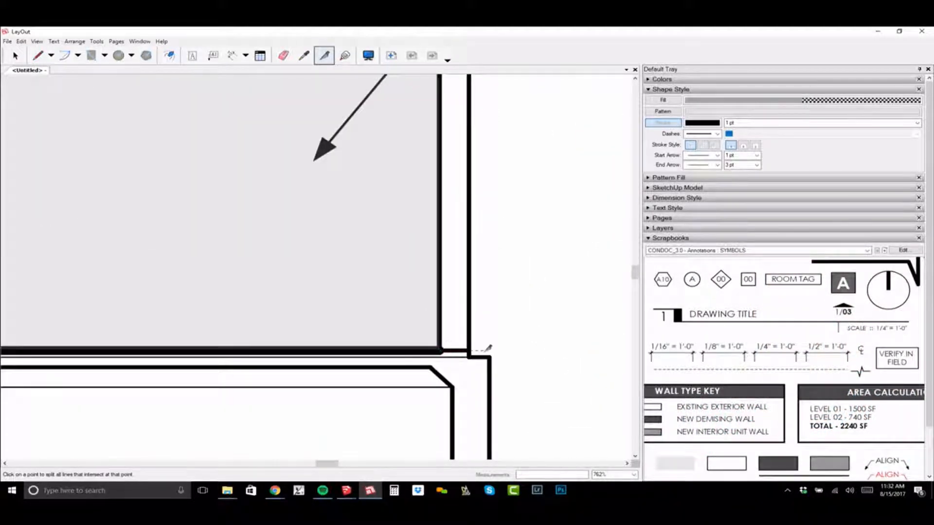
Remove the mask edge along the right wall's inner face and extend the outline around the parapet cap
scroll(488, 348, down, 1)
scroll(510, 296, down, 1)
middle_drag(507, 298, 511, 386)
key(space)
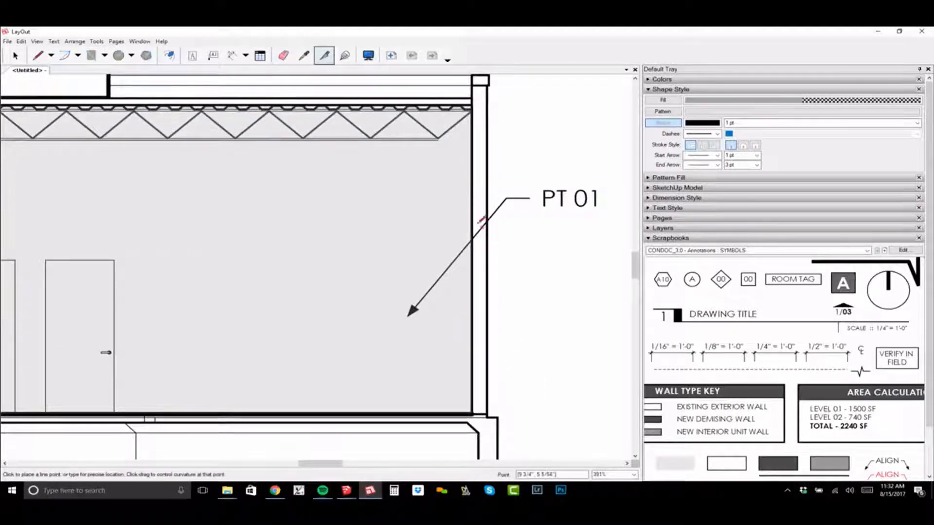
click(472, 205)
key(l)
scroll(474, 107, up, 3)
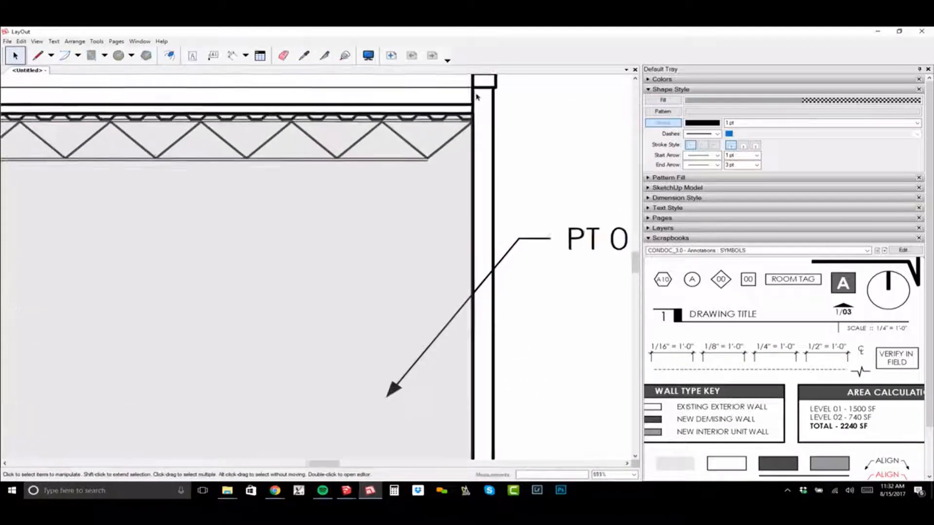
click(467, 116)
middle_drag(467, 117, 462, 163)
click(460, 108)
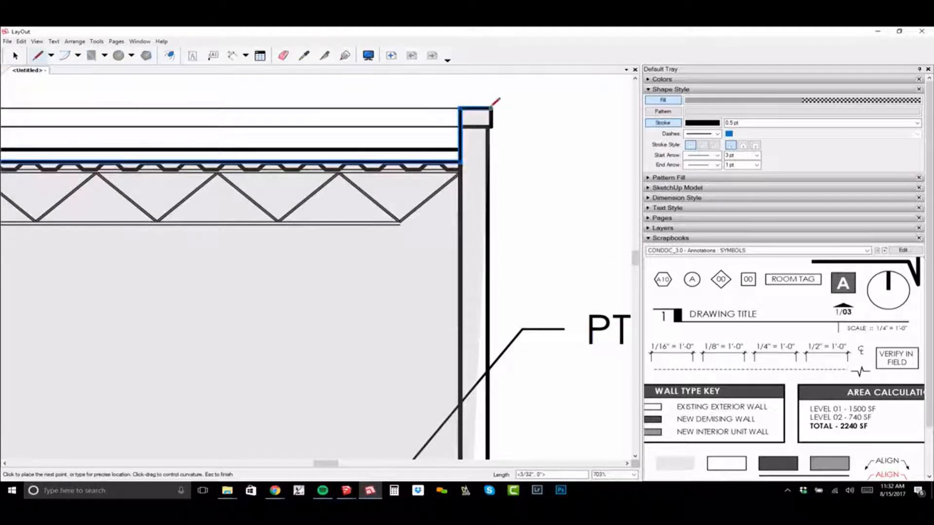
click(491, 108)
click(488, 126)
Continue the mask outline down the right wall's outer face and close it at the floor corner
scroll(492, 163, down, 1)
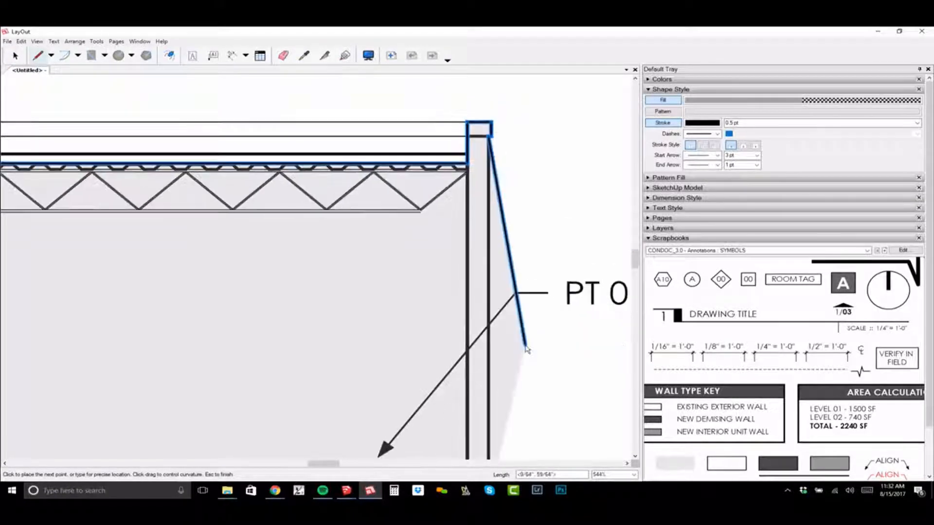
middle_drag(525, 409, 534, 131)
scroll(505, 292, up, 1)
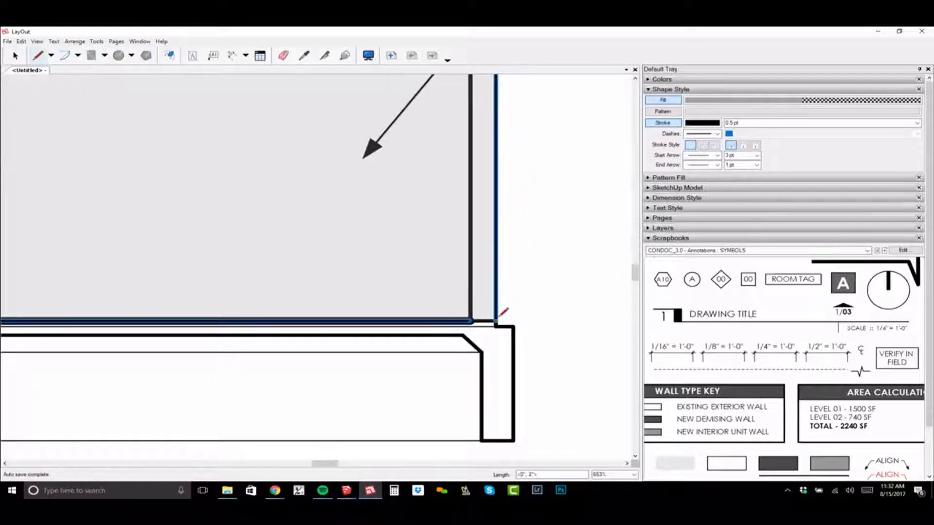
click(473, 320)
key(space)
Create a clipping mask from the extended outline and the section viewport
scroll(487, 322, down, 2)
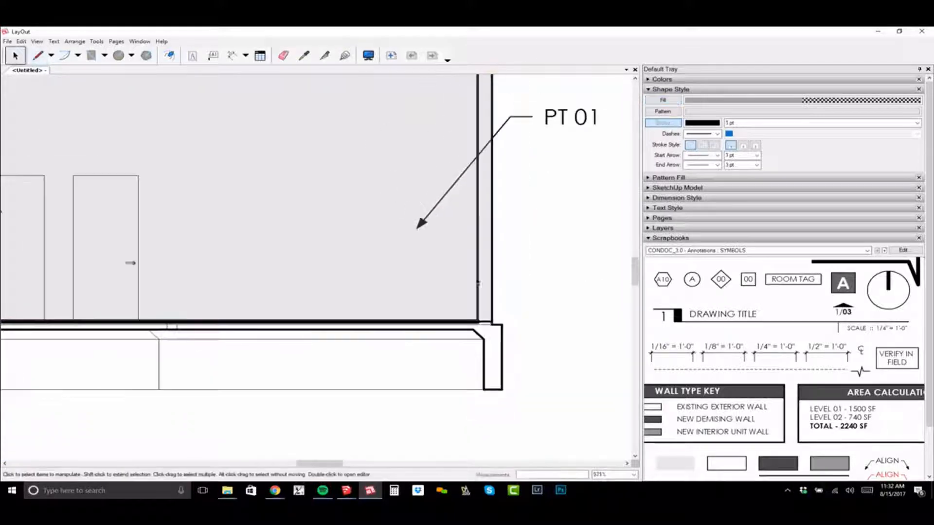
click(469, 269)
right_click(481, 357)
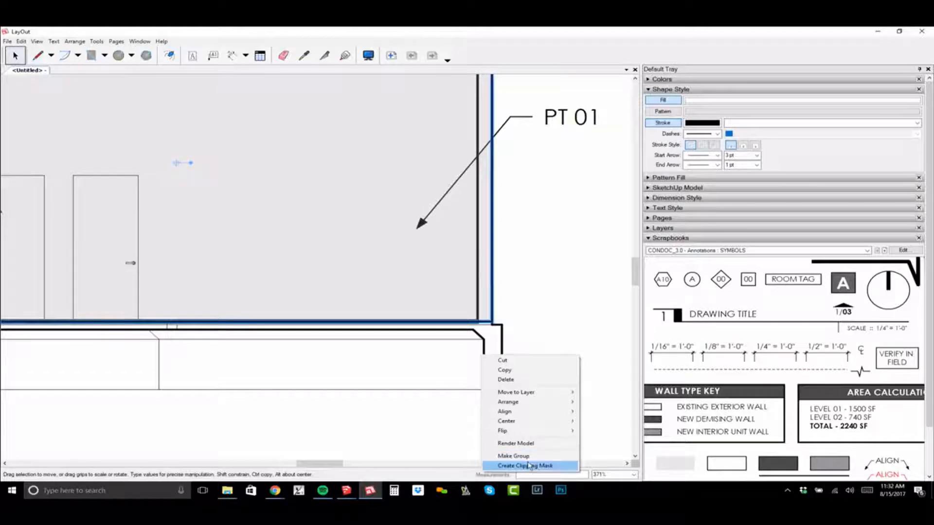
click(531, 464)
Start a 1 pt line outline of the right wall, tracing the top and outer side of the parapet cap
scroll(508, 378, down, 1)
scroll(484, 145, up, 2)
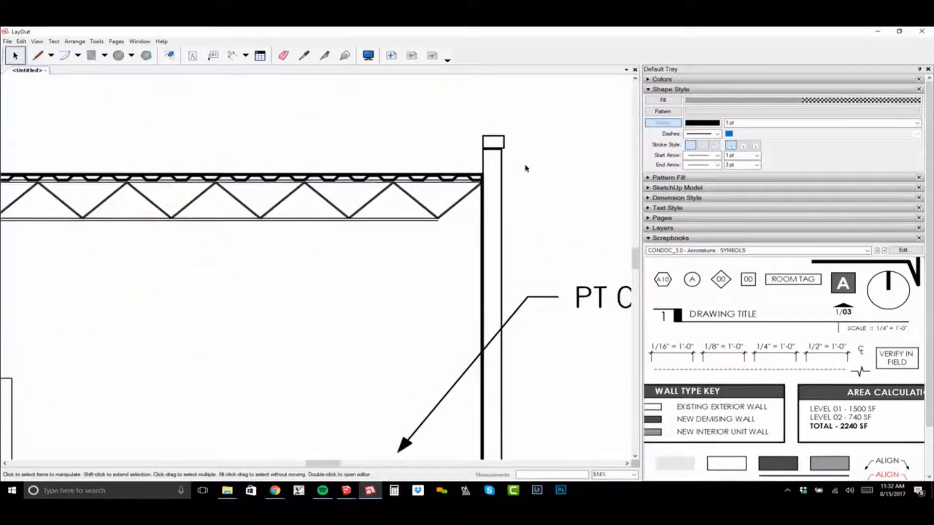
key(l)
scroll(480, 180, up, 2)
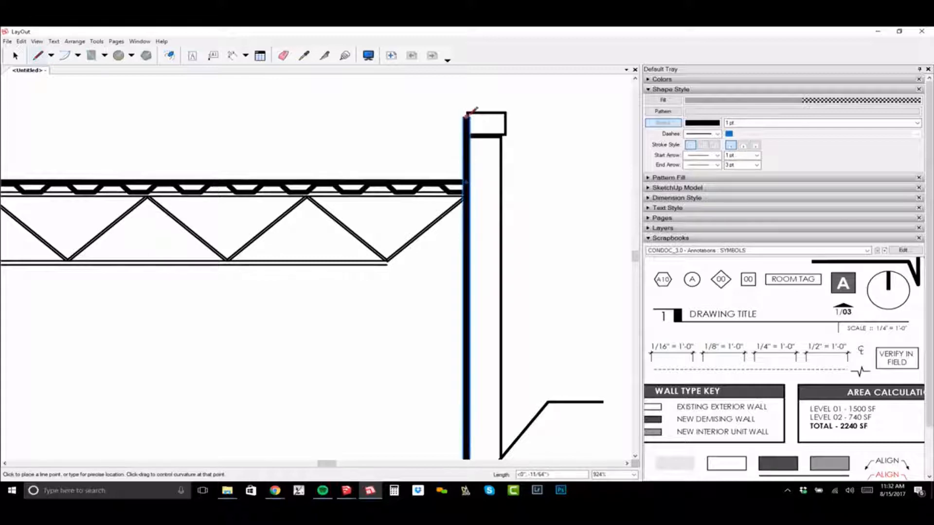
scroll(501, 189, down, 1)
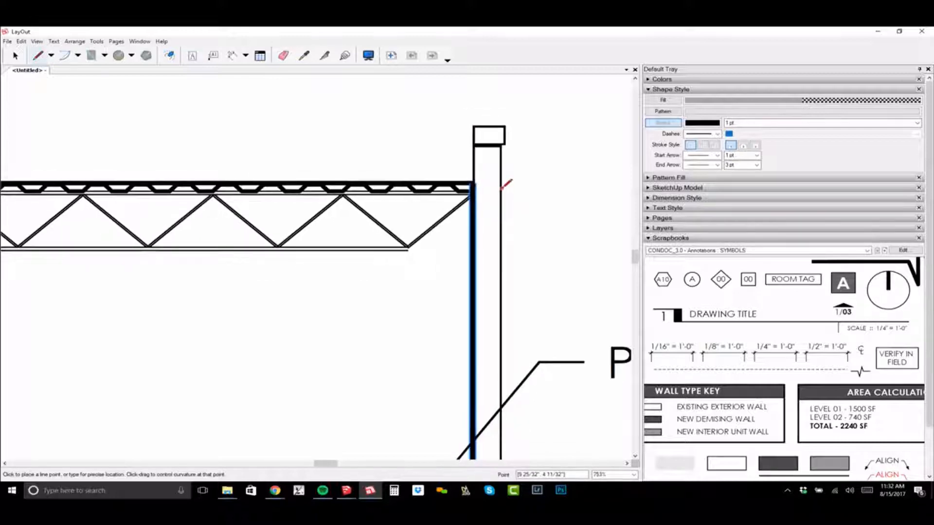
click(474, 126)
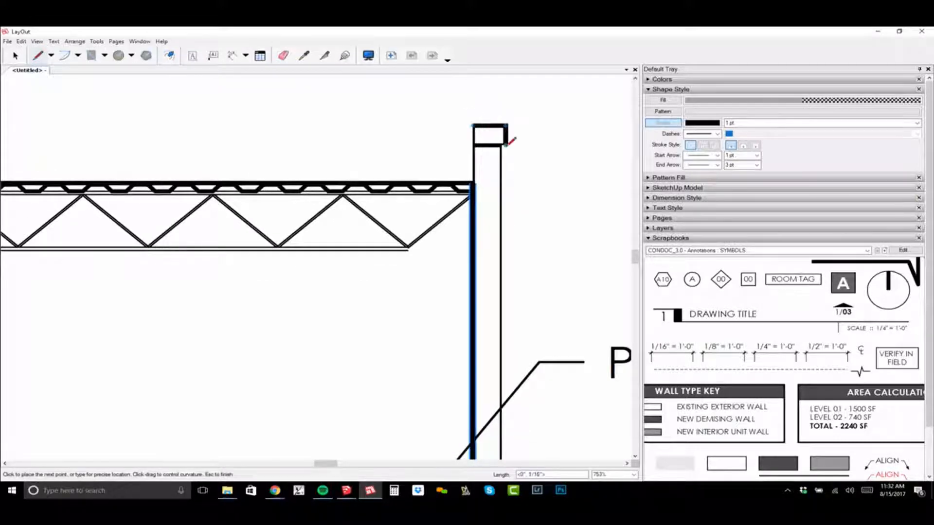
click(505, 145)
Run the wall outline down the outer face and across the wall's base just below the floor line
scroll(511, 207, down, 1)
middle_drag(521, 444, 512, 208)
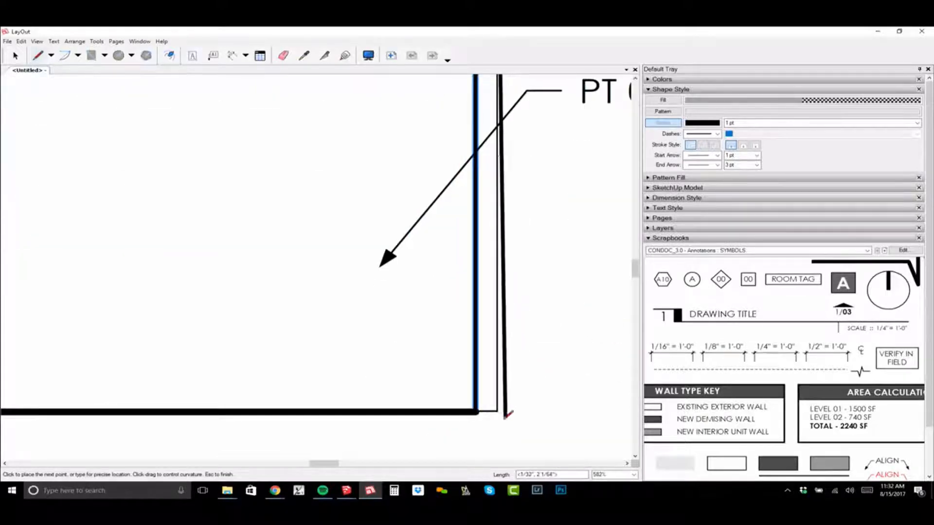
click(497, 411)
scroll(504, 414, up, 2)
scroll(504, 421, up, 1)
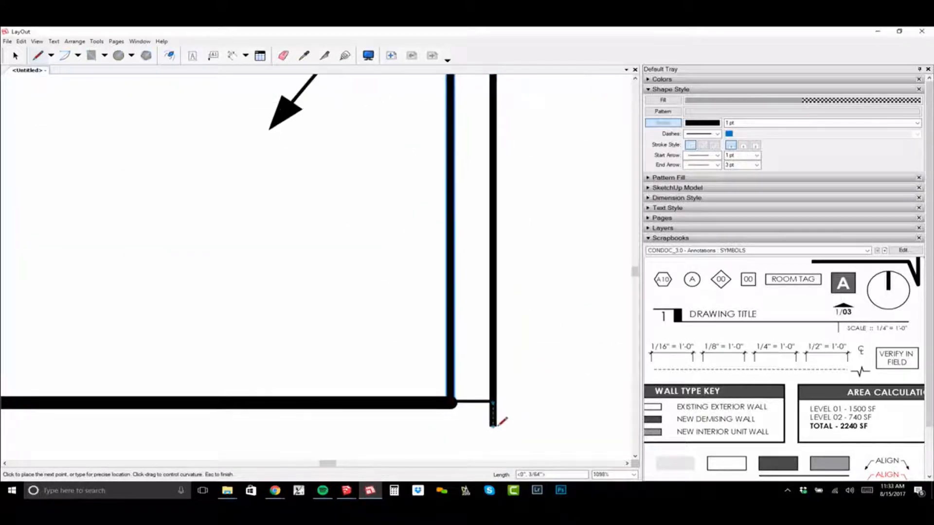
click(497, 426)
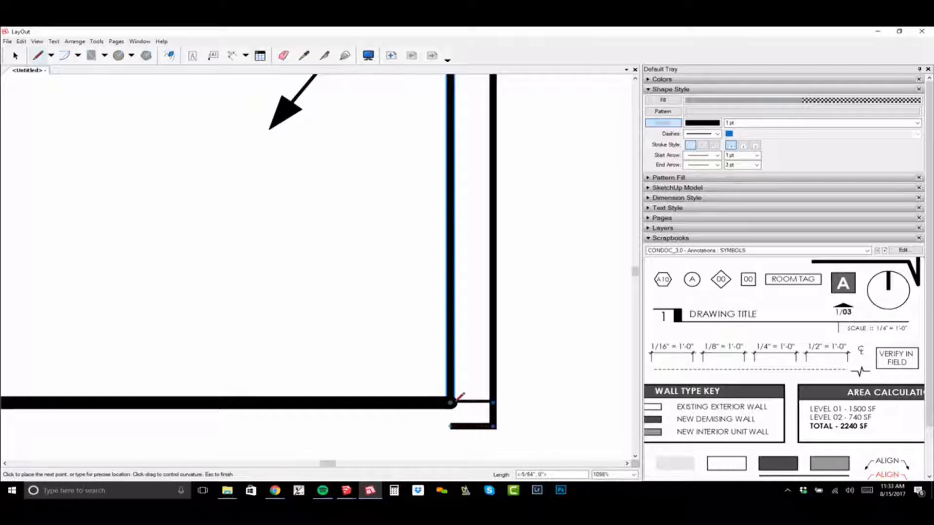
click(455, 403)
Run the outline up the wall's inner face and close it at the parapet's inner top corner
scroll(452, 374, down, 2)
middle_drag(450, 322, 449, 444)
middle_drag(501, 92, 511, 396)
scroll(476, 161, up, 1)
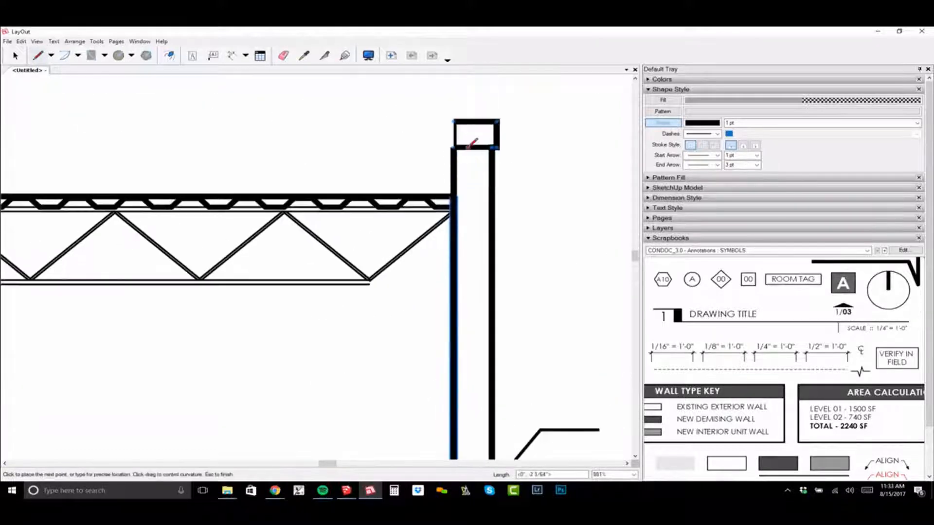
click(455, 122)
Move the wall outline's two bottom corner points up to the floor line
scroll(468, 120, down, 2)
middle_drag(496, 269, 485, 112)
middle_drag(475, 331, 473, 120)
key(space)
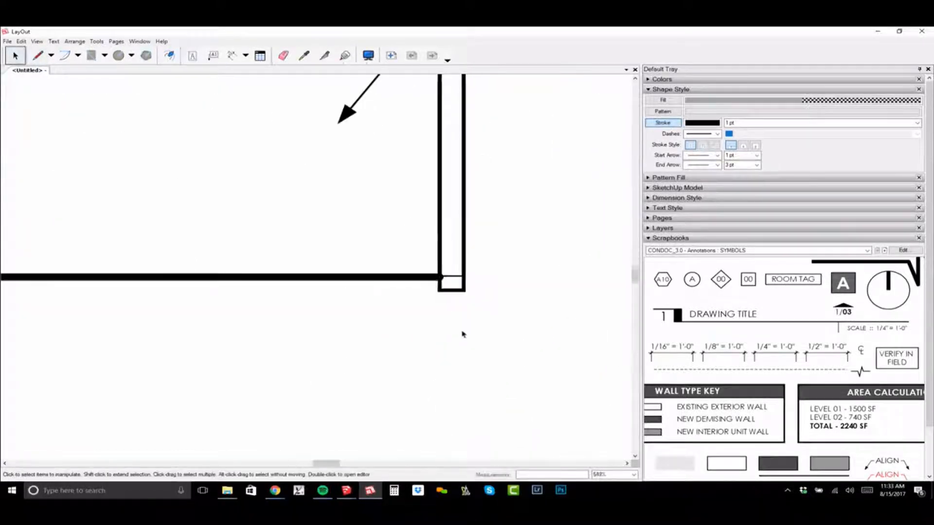
scroll(454, 303, up, 3)
double_click(447, 279)
scroll(434, 280, up, 1)
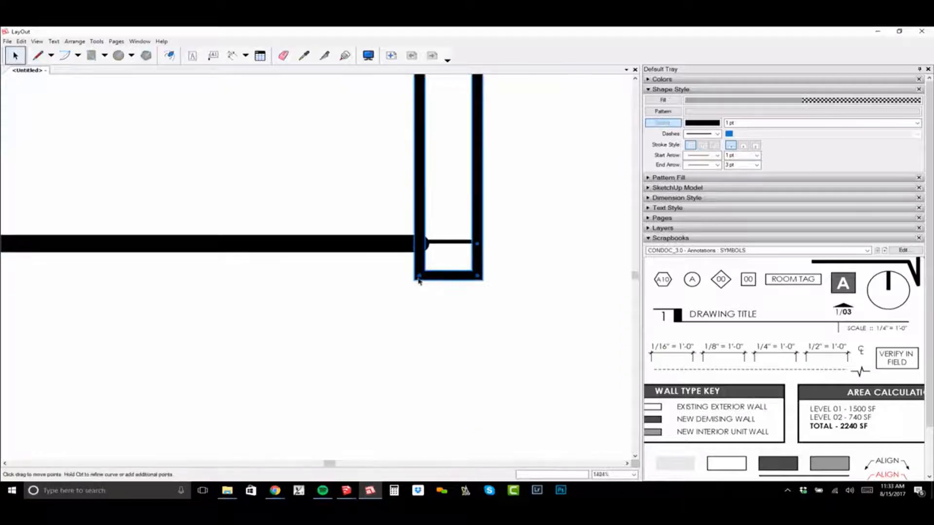
drag(419, 279, 421, 244)
drag(481, 280, 478, 244)
click(481, 299)
Select the right wall outline and send it behind the section viewport
scroll(479, 298, down, 2)
middle_drag(447, 189, 442, 233)
scroll(438, 253, down, 1)
middle_drag(428, 279, 444, 384)
scroll(444, 384, down, 3)
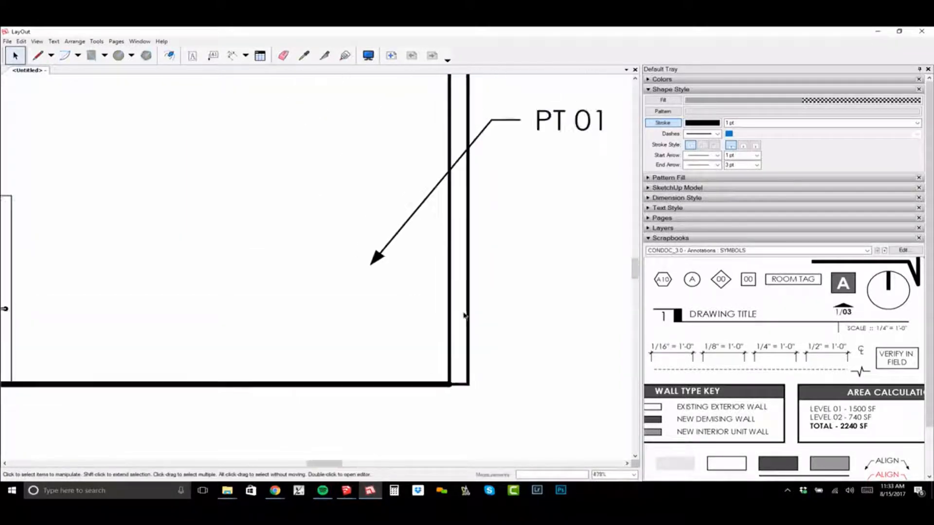
click(472, 298)
scroll(524, 279, down, 1)
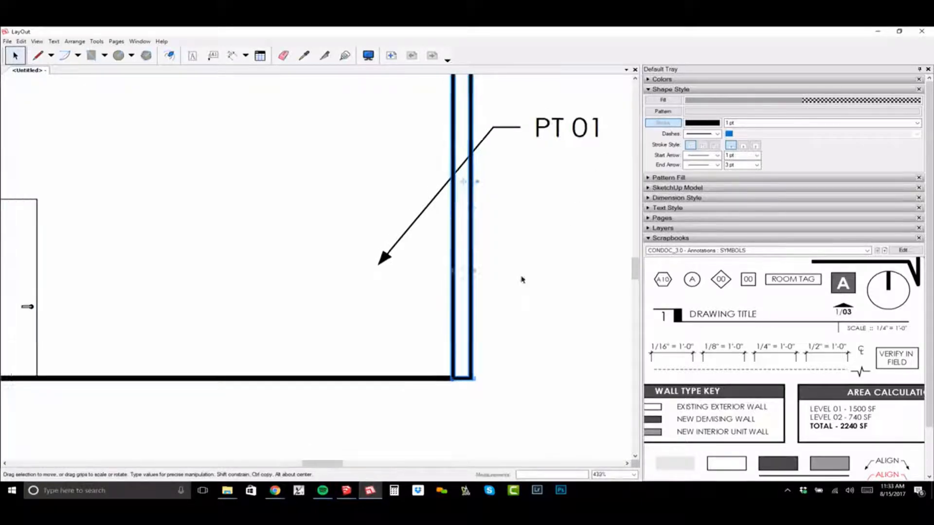
scroll(452, 206, down, 2)
middle_drag(465, 105, 454, 181)
scroll(500, 161, up, 1)
scroll(477, 172, up, 1)
scroll(474, 171, up, 4)
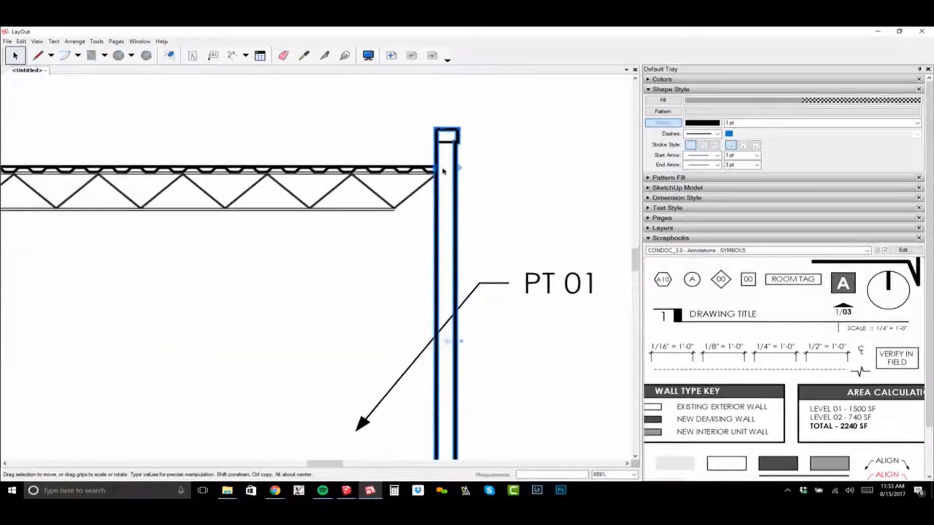
click(75, 41)
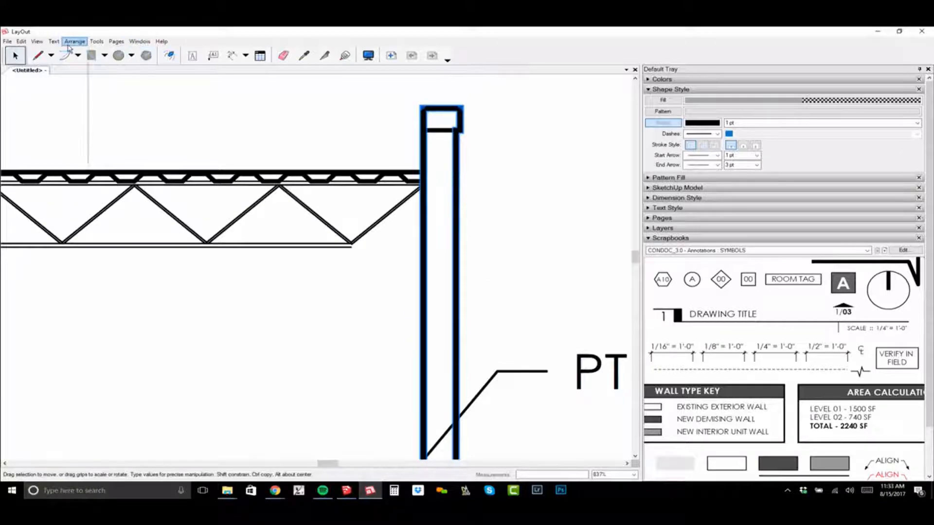
click(46, 94)
scroll(547, 194, up, 2)
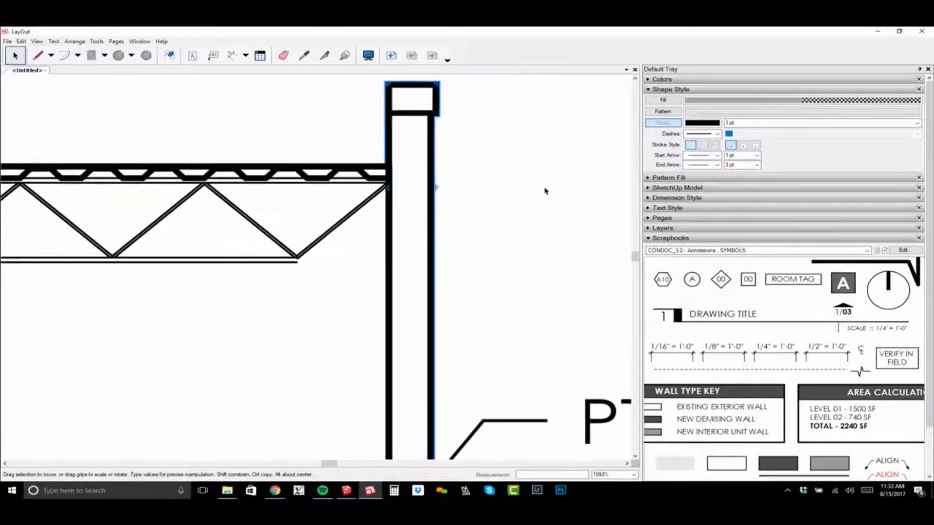
scroll(430, 141, down, 3)
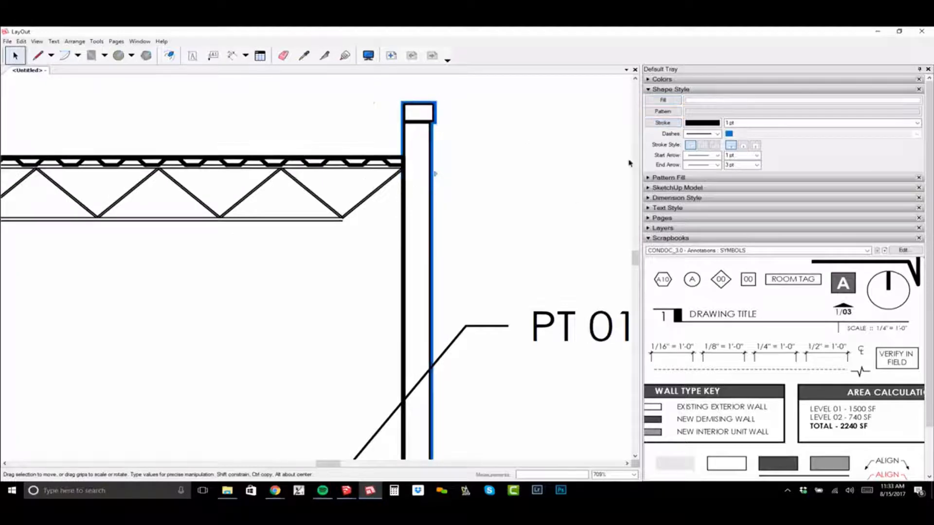
Switch the section viewport's SketchUp model rendering from Hybrid to Vector
click(674, 189)
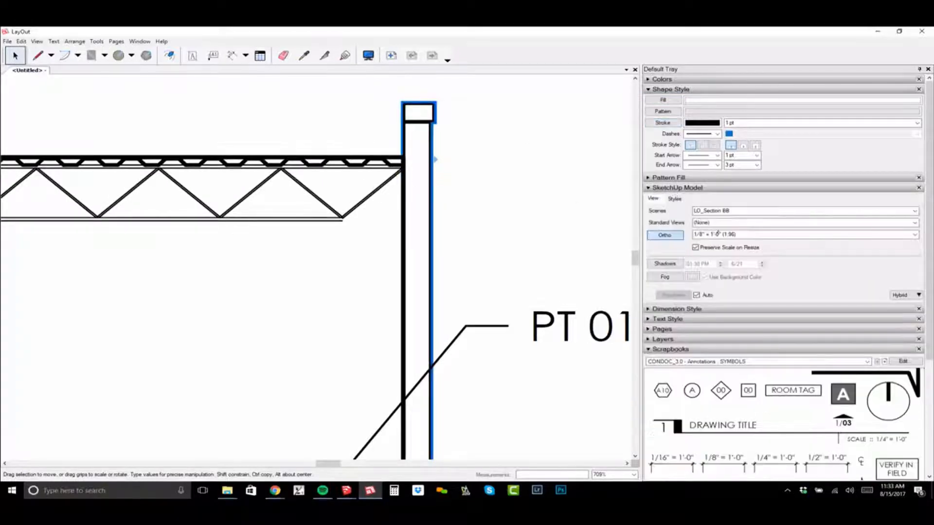
click(906, 294)
click(909, 305)
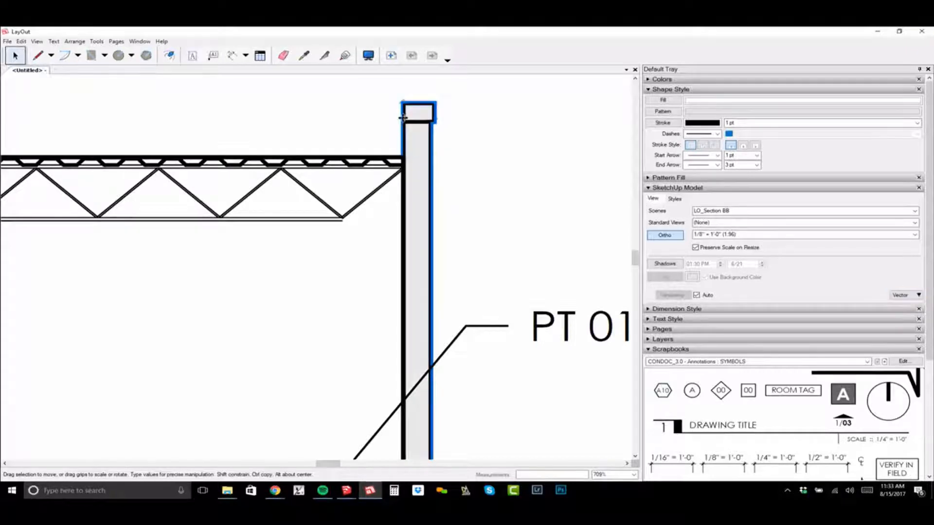
scroll(433, 146, up, 1)
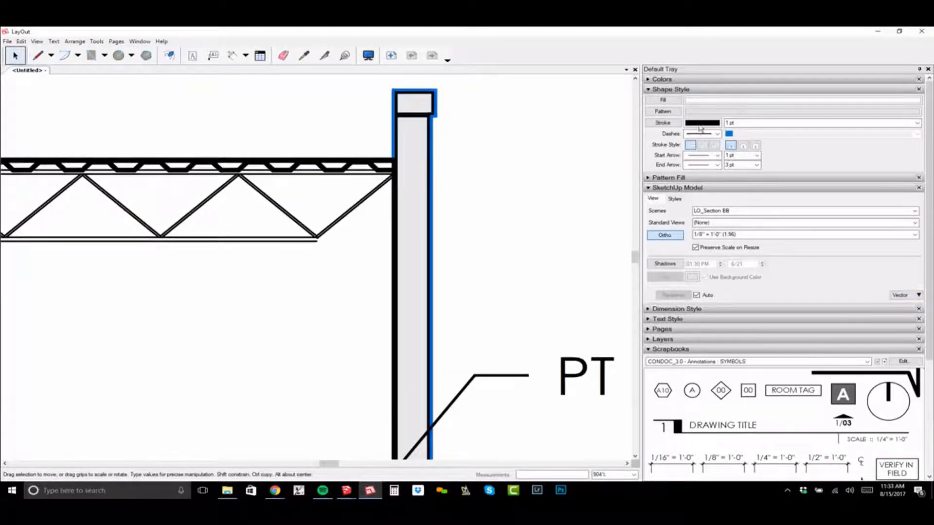
Window-select only the right wall outline and make its fill solid black
click(698, 101)
scroll(477, 148, down, 1)
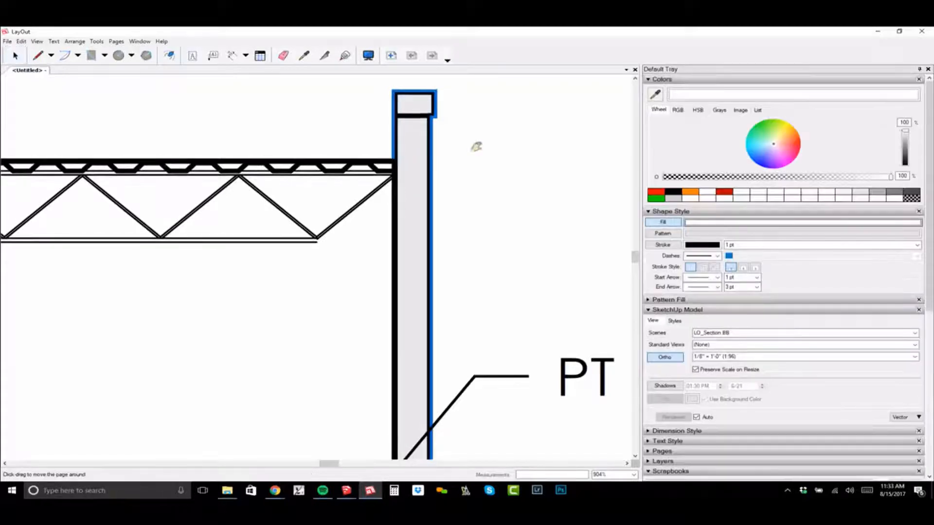
scroll(479, 155, down, 2)
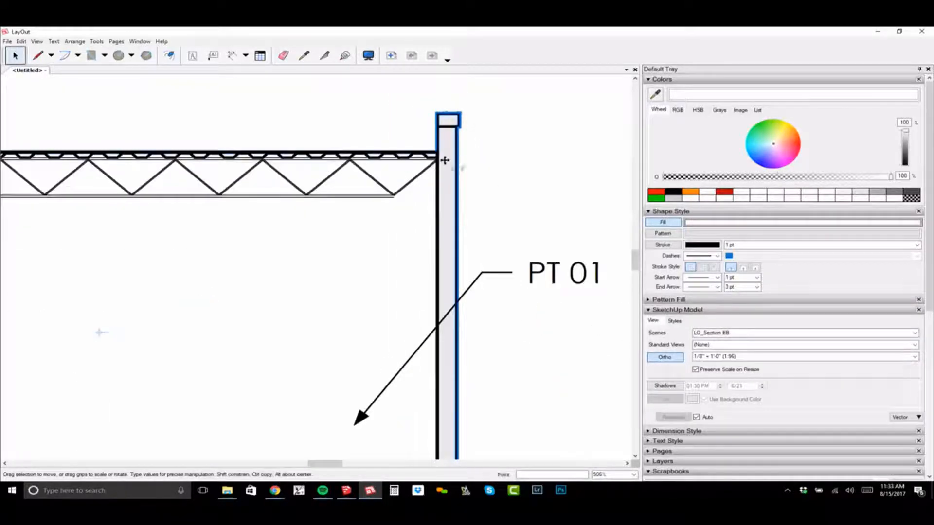
scroll(446, 173, down, 2)
click(386, 100)
drag(386, 100, 539, 403)
scroll(523, 282, up, 1)
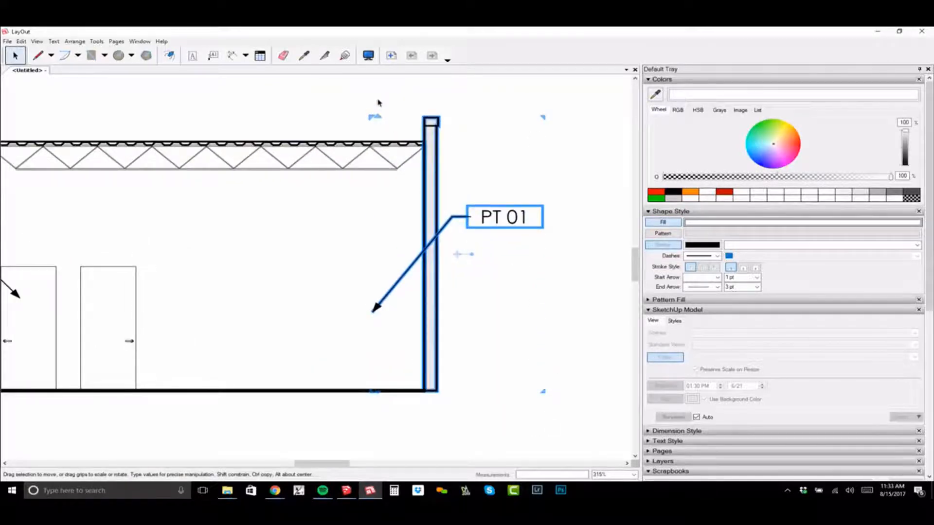
drag(379, 103, 461, 417)
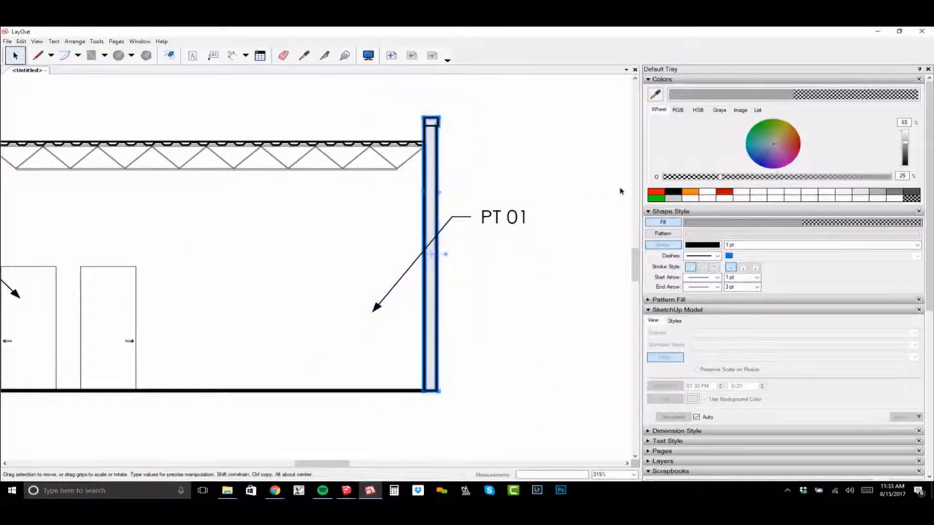
click(672, 193)
scroll(600, 298, down, 3)
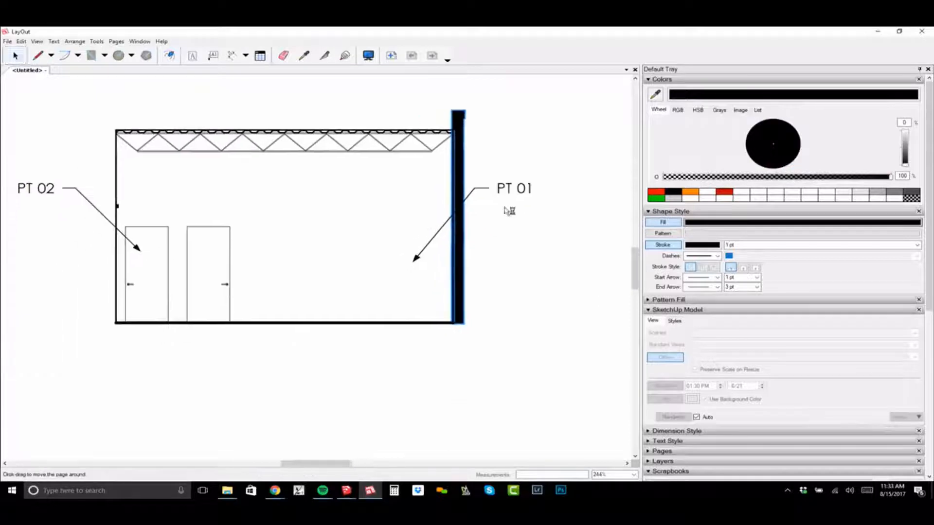
click(547, 298)
scroll(462, 186, up, 1)
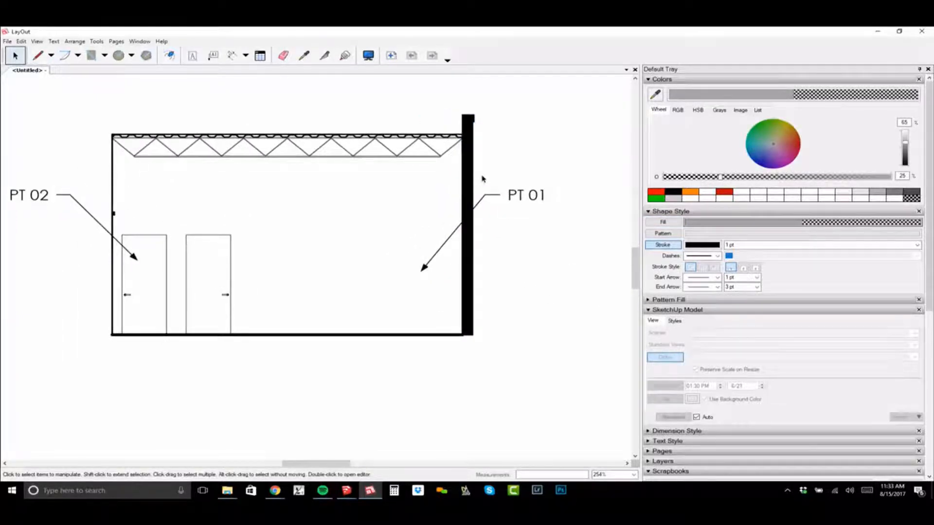
Switch to the residential garage model in SketchUp and place a section plane through the building parallel to the side window wall
key(alt+Tab)
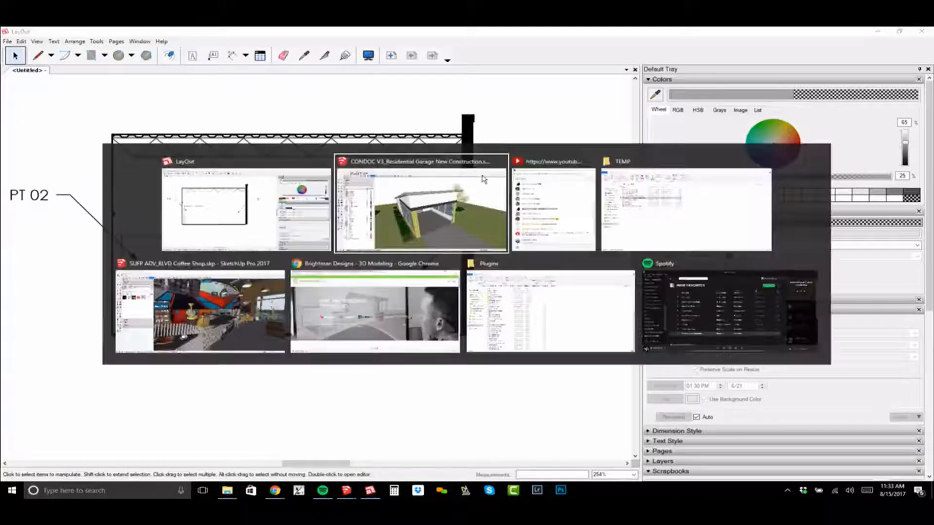
key(alt+Tab)
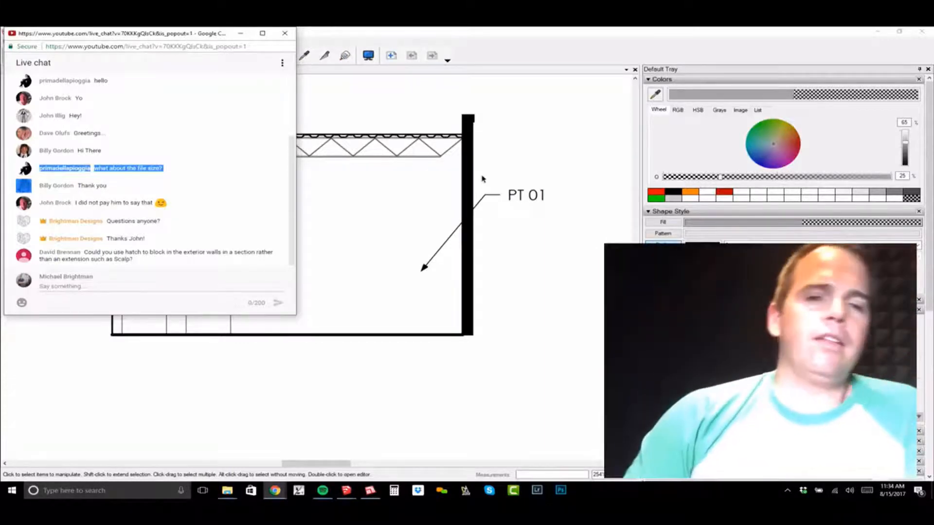
key(alt+Tab)
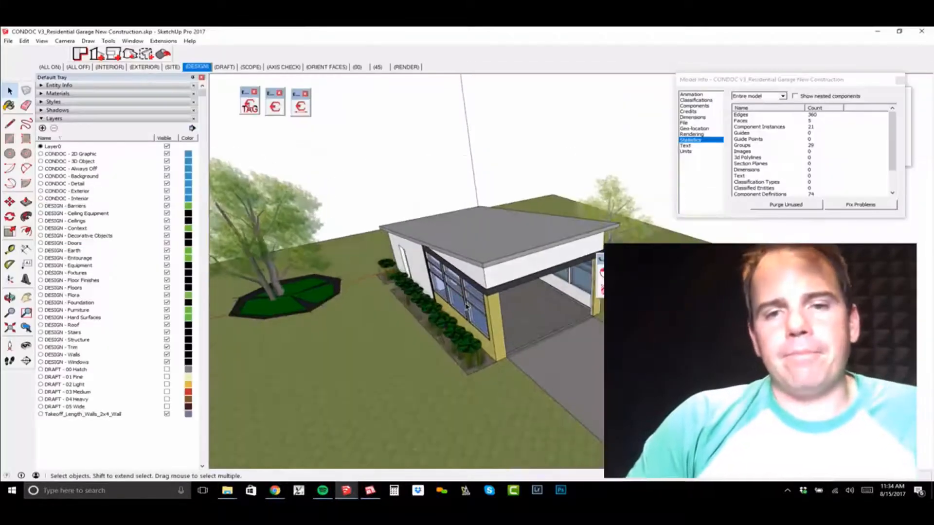
scroll(467, 306, down, 3)
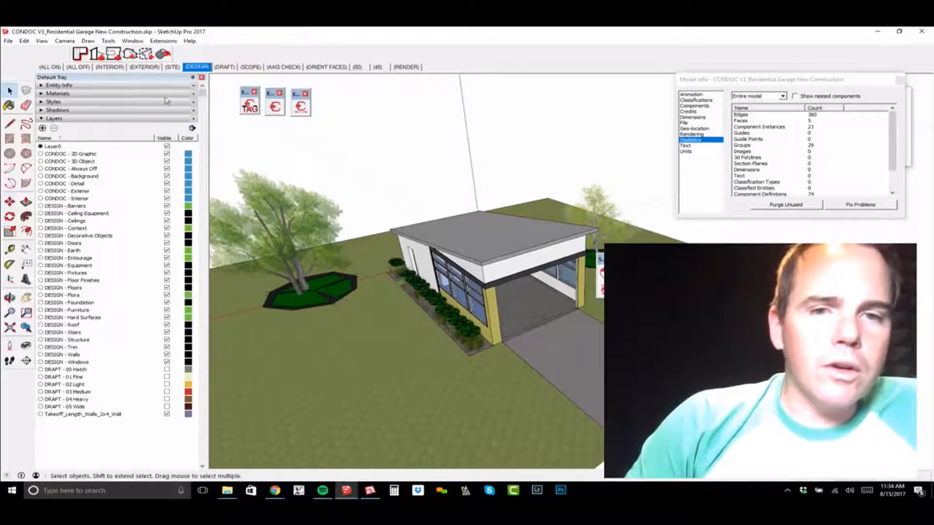
click(26, 361)
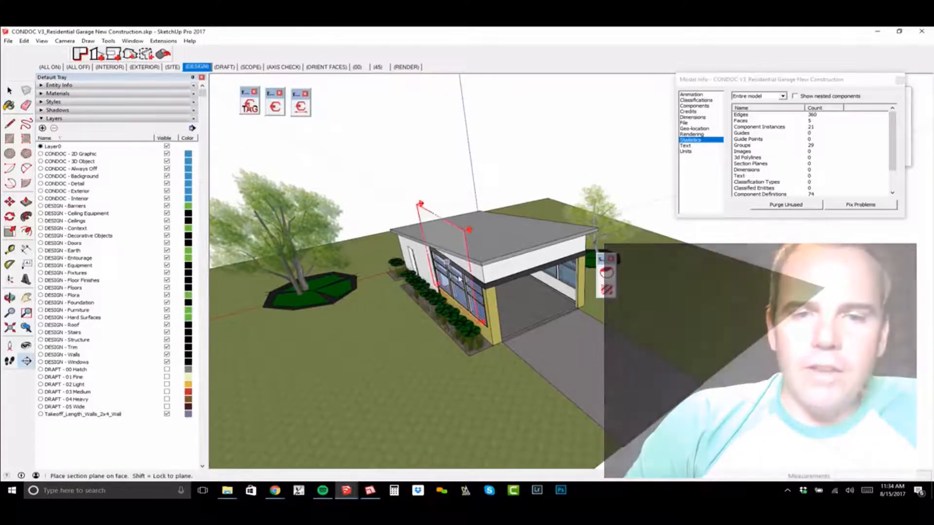
click(545, 248)
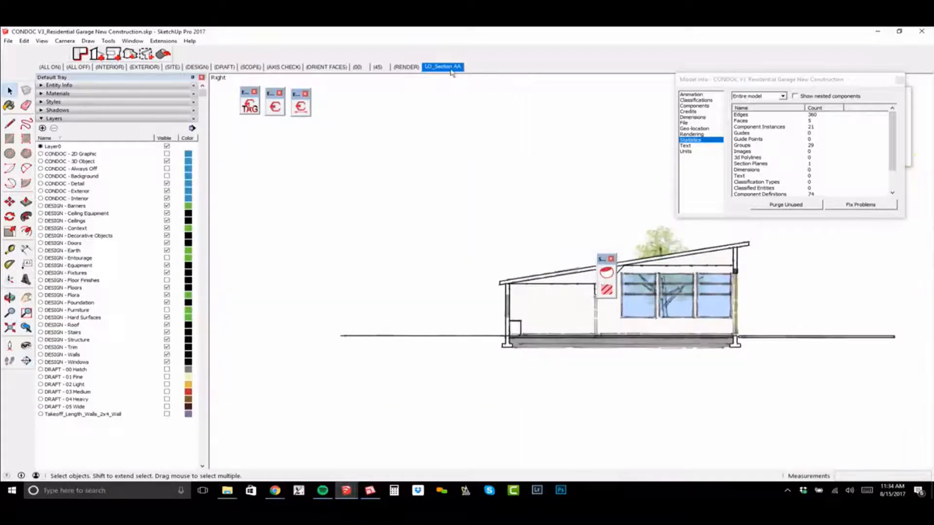
Set the ConDoc elevation and section tool style to Construction Documents and close the Model Info window
click(162, 41)
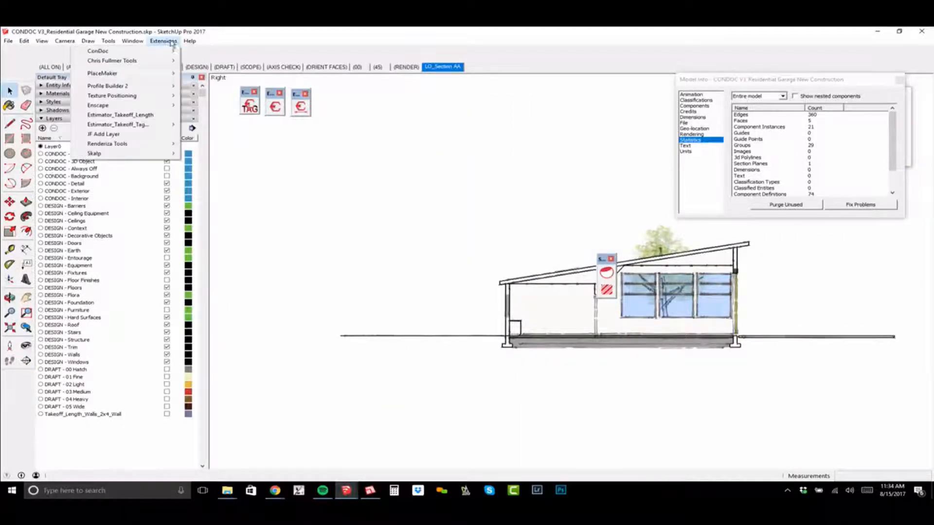
mouse_move(147, 76)
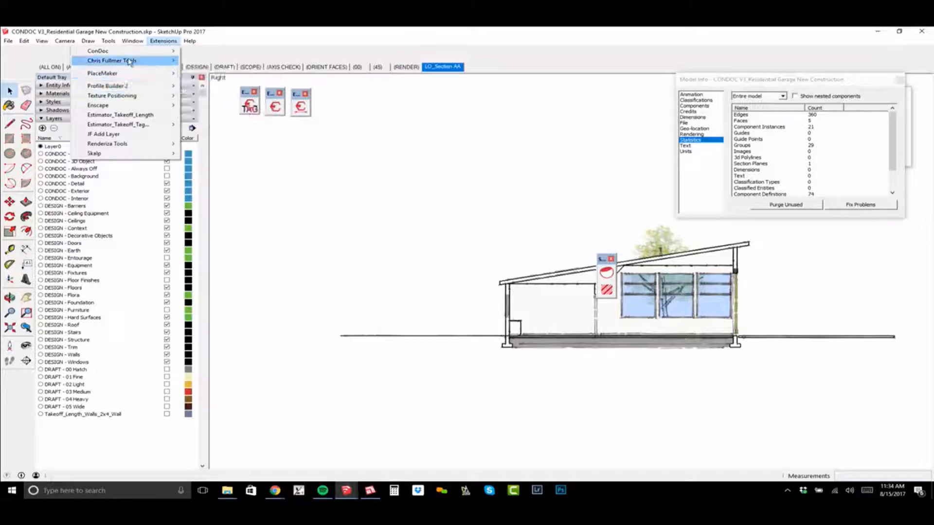
mouse_move(130, 52)
click(205, 70)
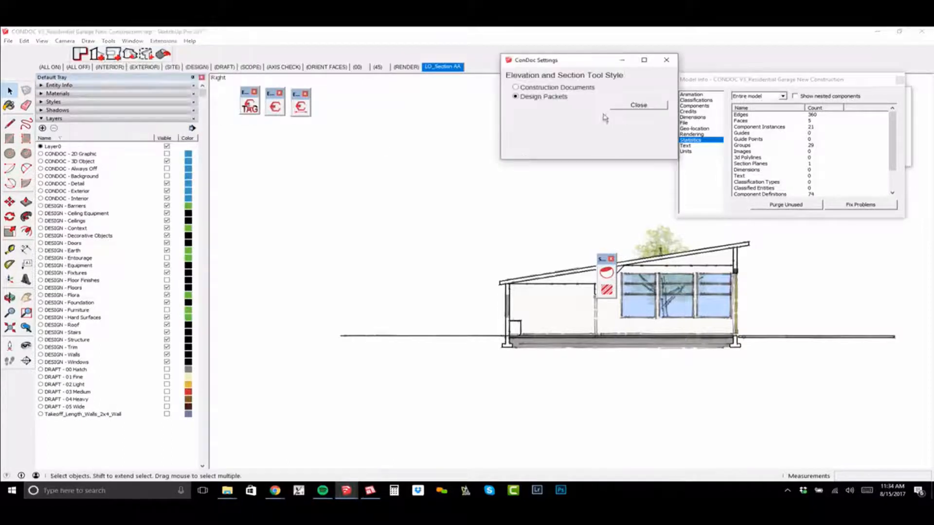
click(630, 105)
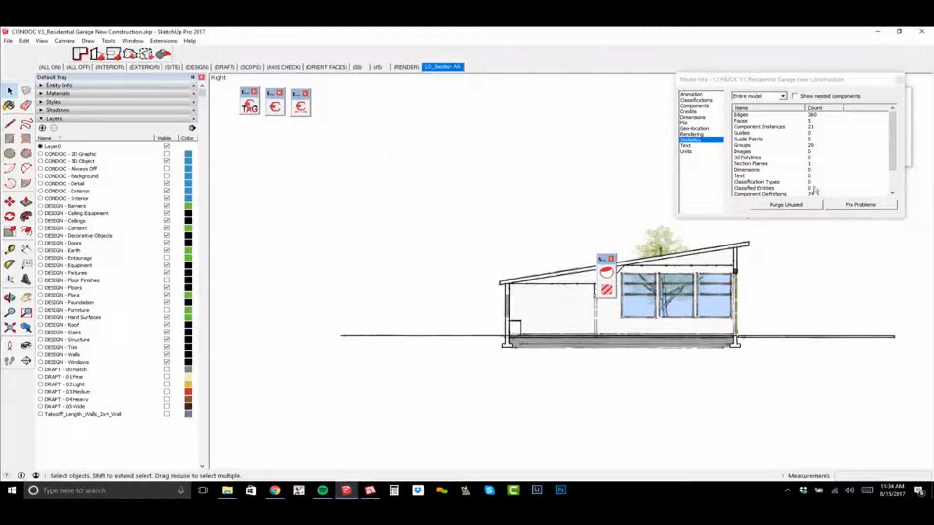
click(900, 80)
Return the model to its ConDoc design view and place a second section plane through the garage parallel to the side window wall
click(774, 152)
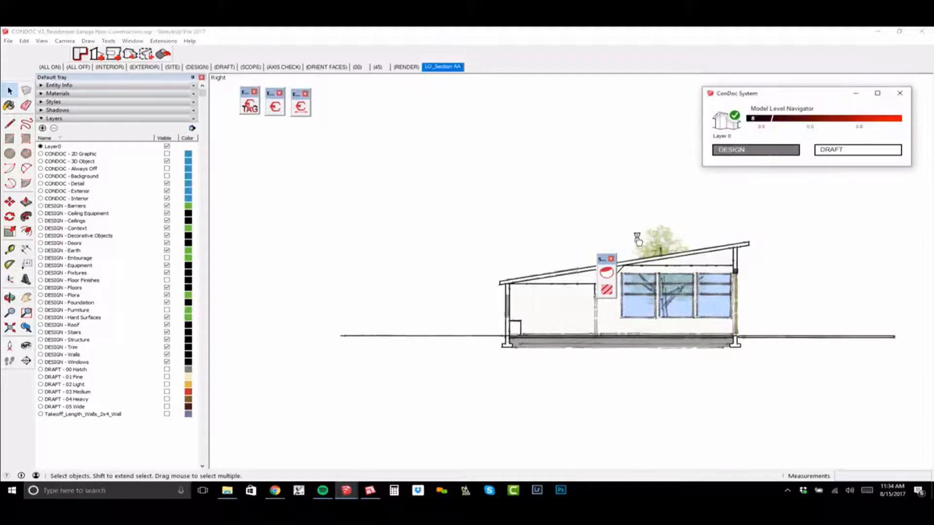
middle_drag(703, 262, 637, 304)
shift+middle_drag(638, 305, 531, 250)
scroll(647, 280, up, 4)
scroll(648, 284, down, 3)
scroll(516, 258, down, 2)
scroll(517, 255, up, 2)
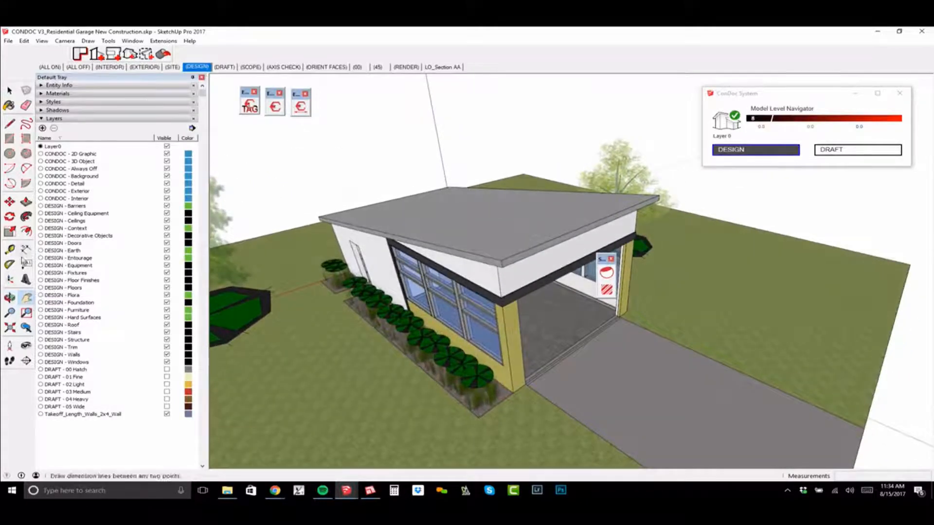
click(26, 360)
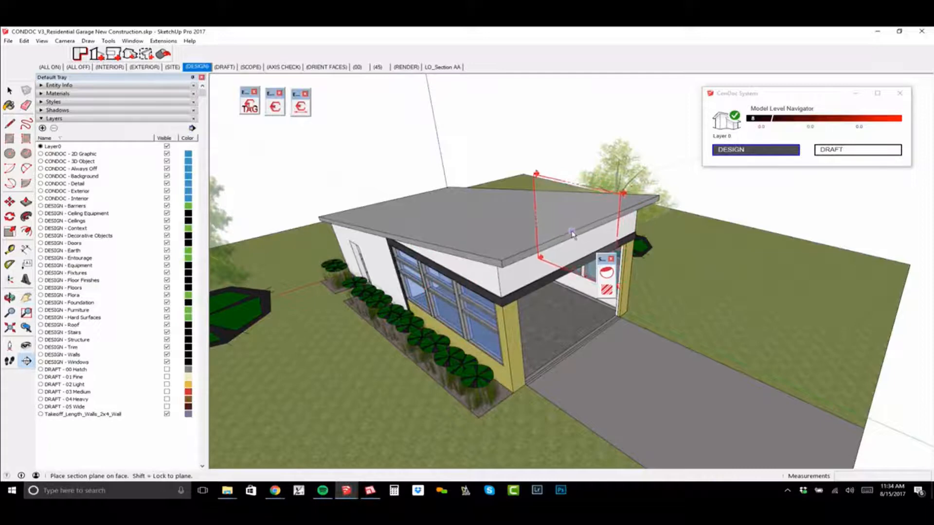
click(594, 298)
Update the LO_Section BB scene with a closer view of the section
scroll(698, 295, up, 6)
drag(699, 296, 729, 302)
scroll(731, 283, down, 2)
right_click(493, 67)
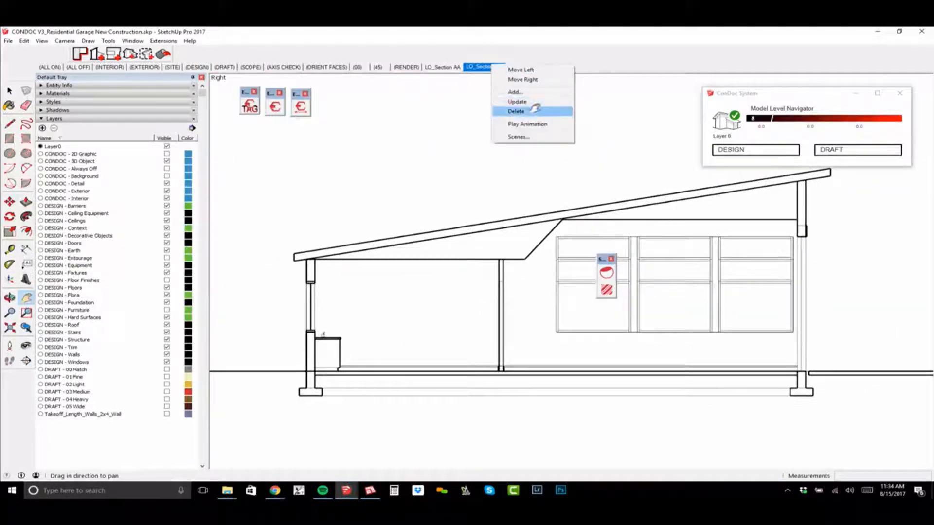
click(531, 108)
Turn on the display of section planes for the garage section
scroll(438, 203, down, 3)
middle_drag(438, 203, 456, 276)
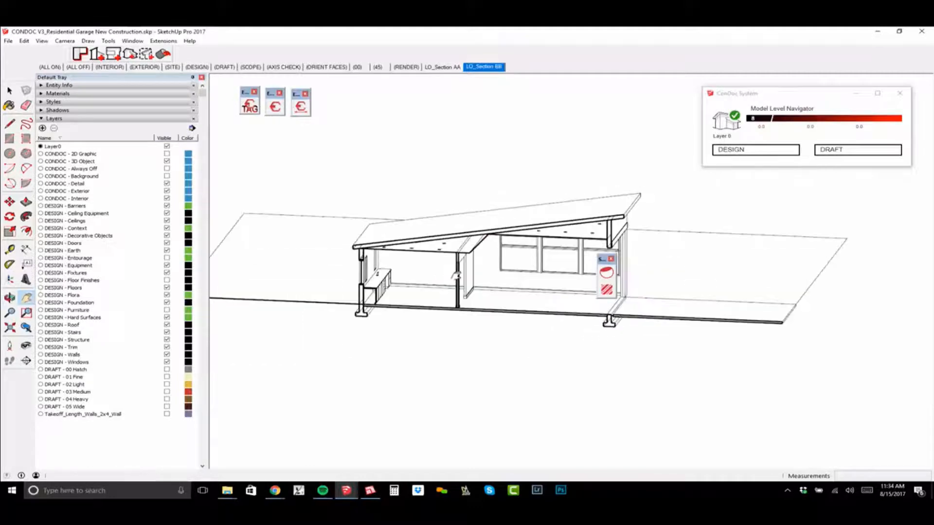
key(shift+s)
scroll(520, 282, down, 2)
middle_drag(484, 313, 547, 263)
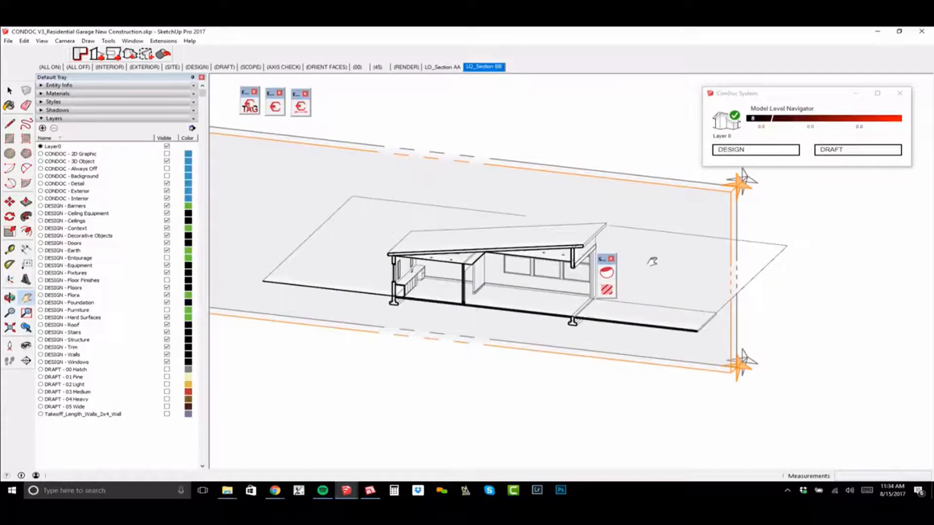
Select the active section plane and bring up its available commands, including Create Group from Slice
key(space)
scroll(724, 194, up, 2)
click(731, 274)
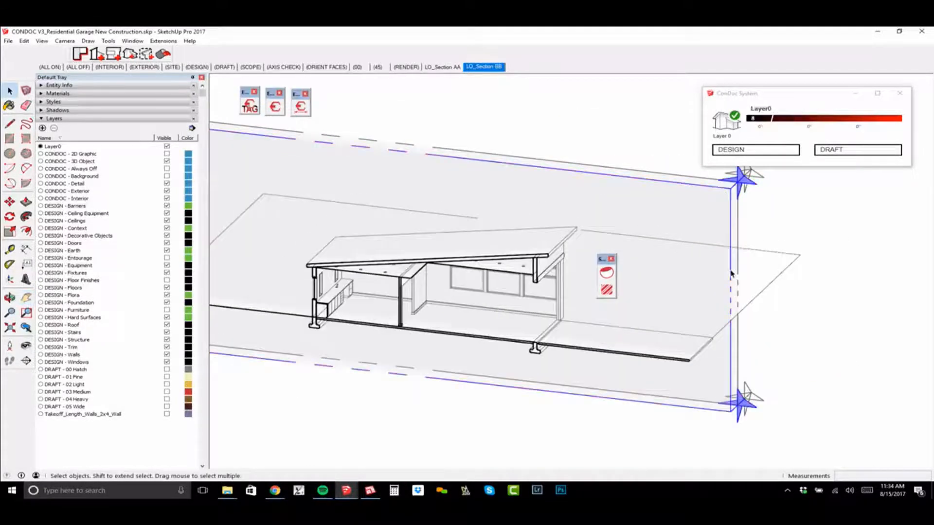
right_click(637, 186)
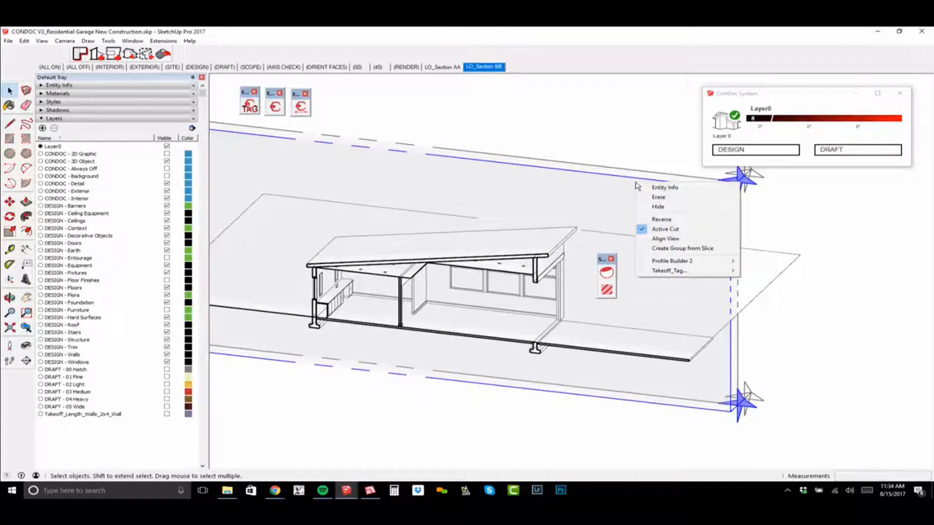
Locate the SectionCutFace_v6.0.rbz plugin file in Dropbox under BRIGHTMAN DESIGNS, RESOURCES, BD_PLUGINS using File Explorer
click(227, 490)
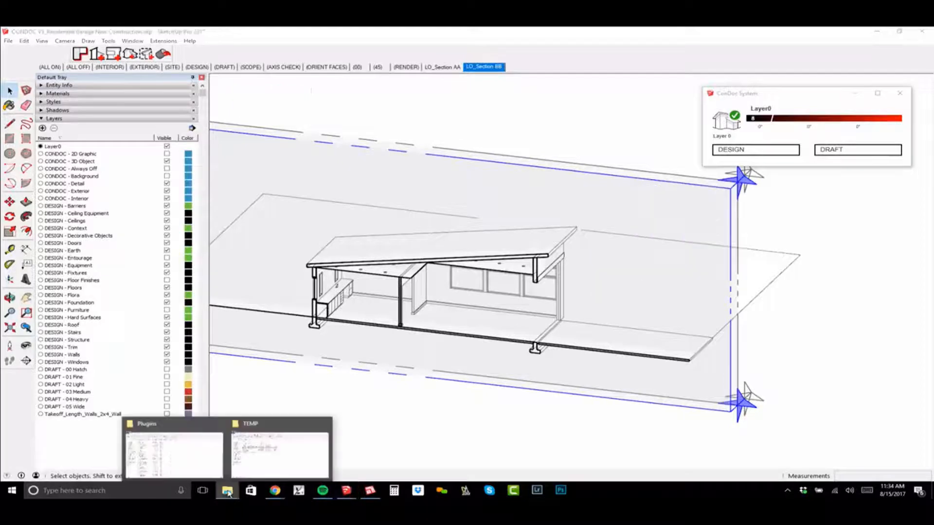
click(266, 472)
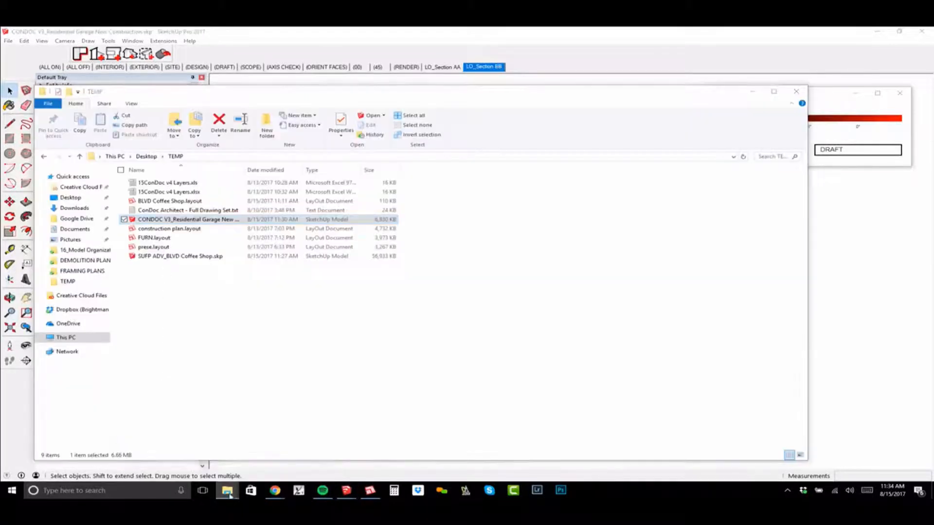
mouse_move(227, 490)
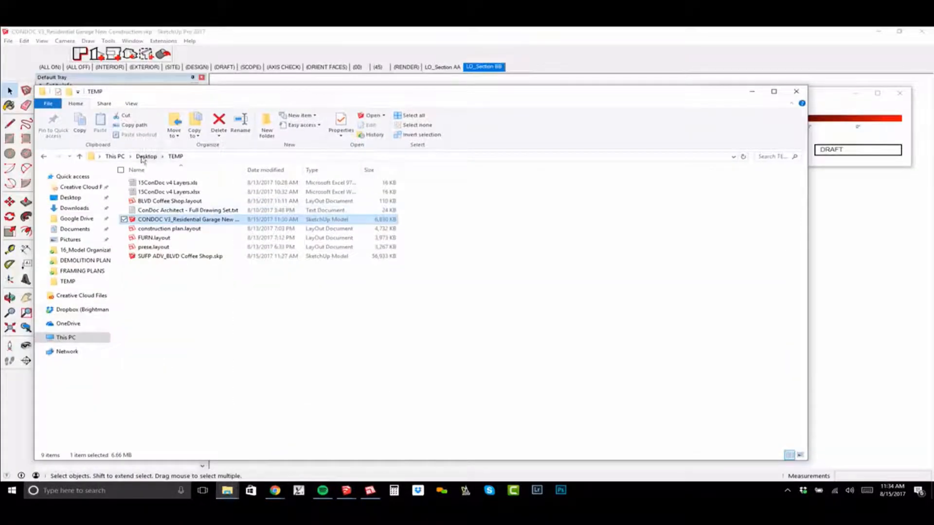
click(71, 309)
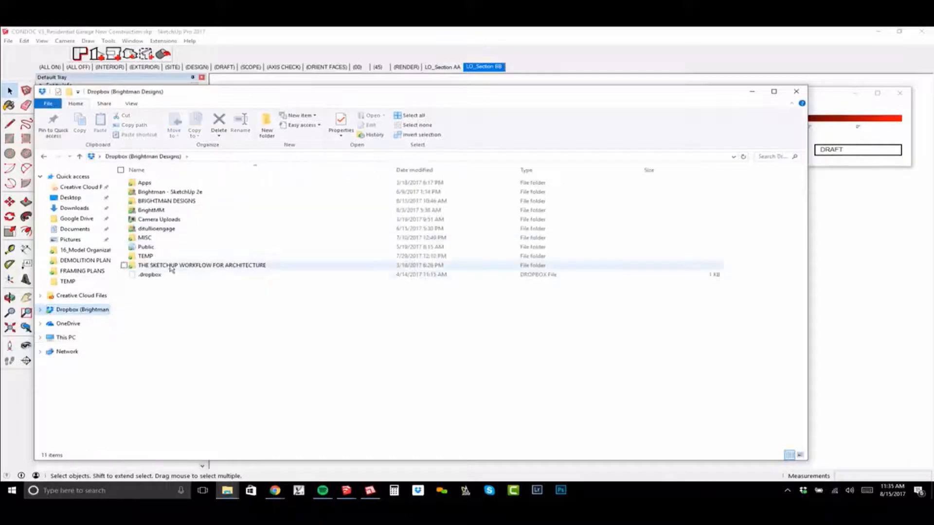
double_click(176, 202)
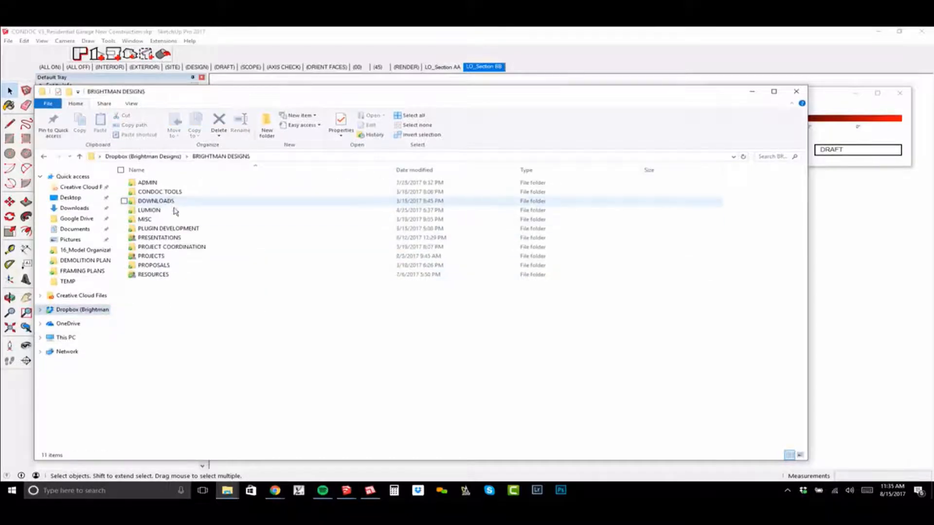
double_click(173, 274)
double_click(178, 210)
click(179, 211)
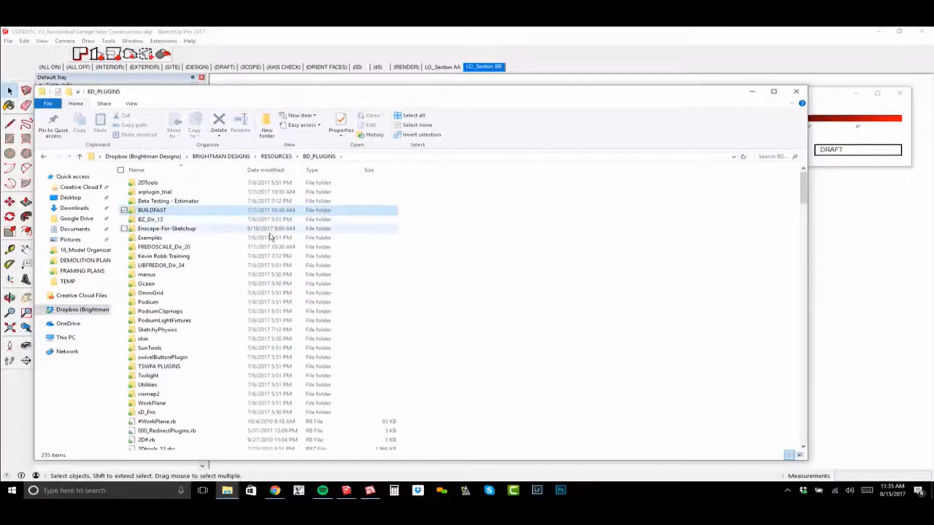
text(se)
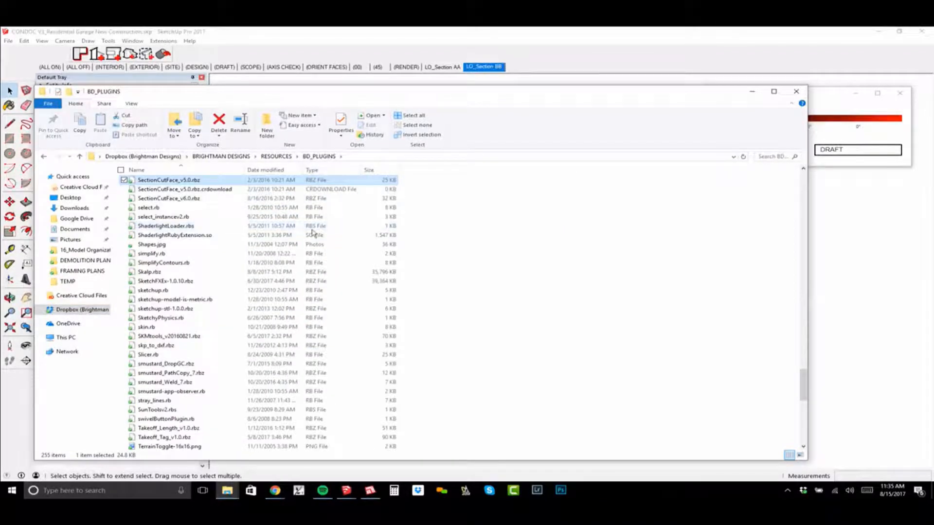
click(208, 199)
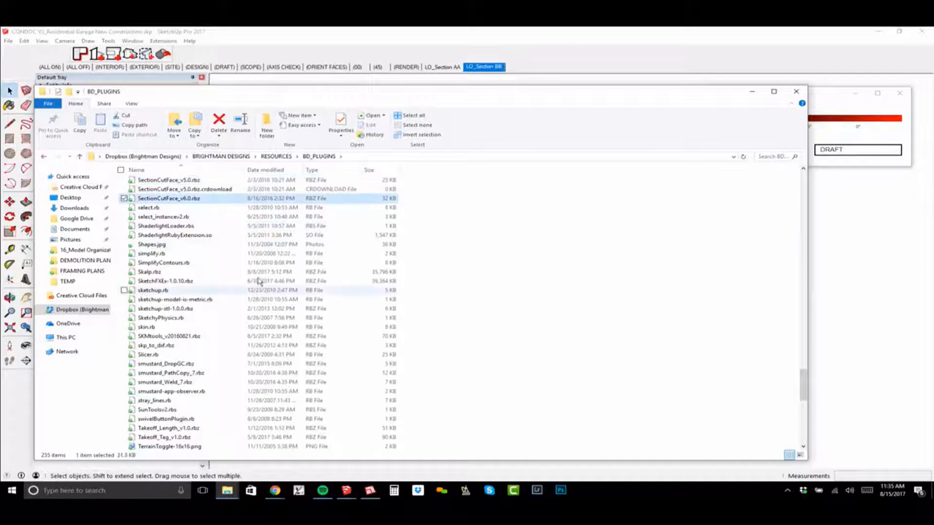
Return to SketchUp and install the SectionCutFace_v6.0.rbz extension from the Dropbox BD_PLUGINS folder through the Extension Manager
click(292, 52)
click(133, 41)
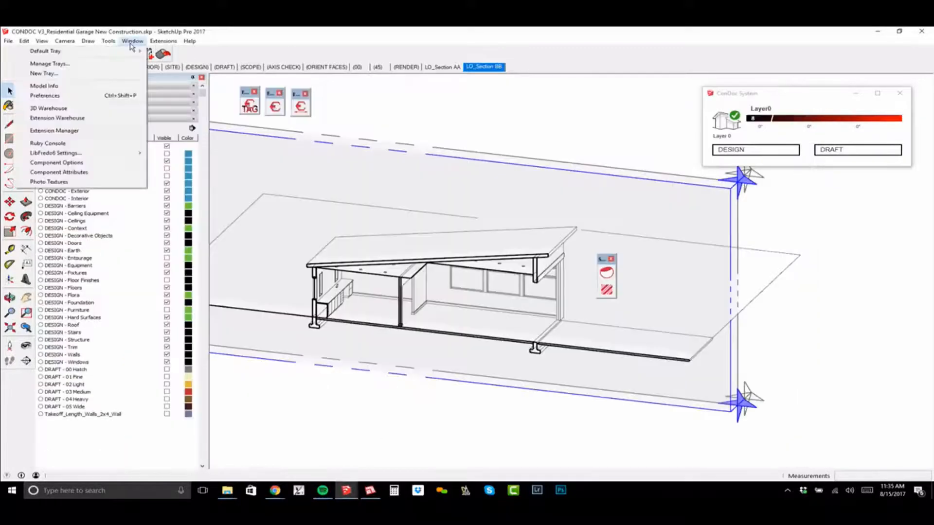
click(100, 131)
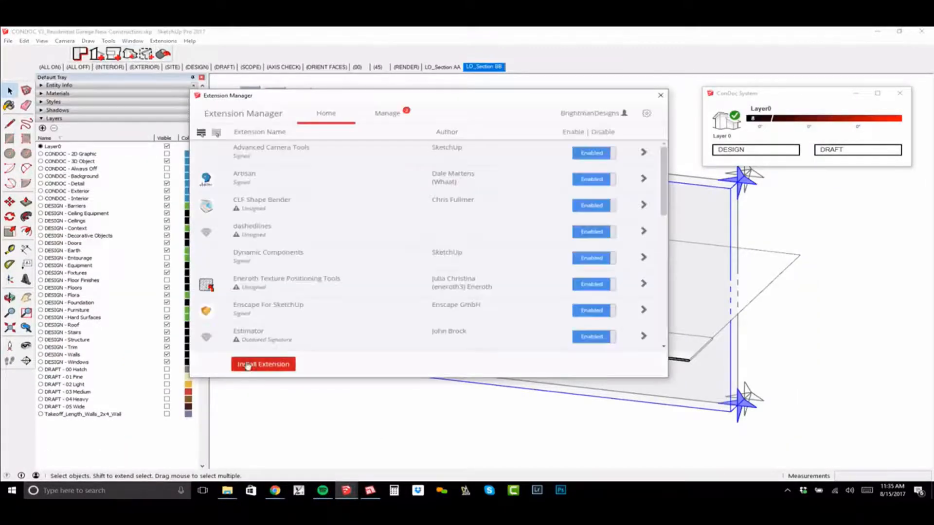
click(261, 365)
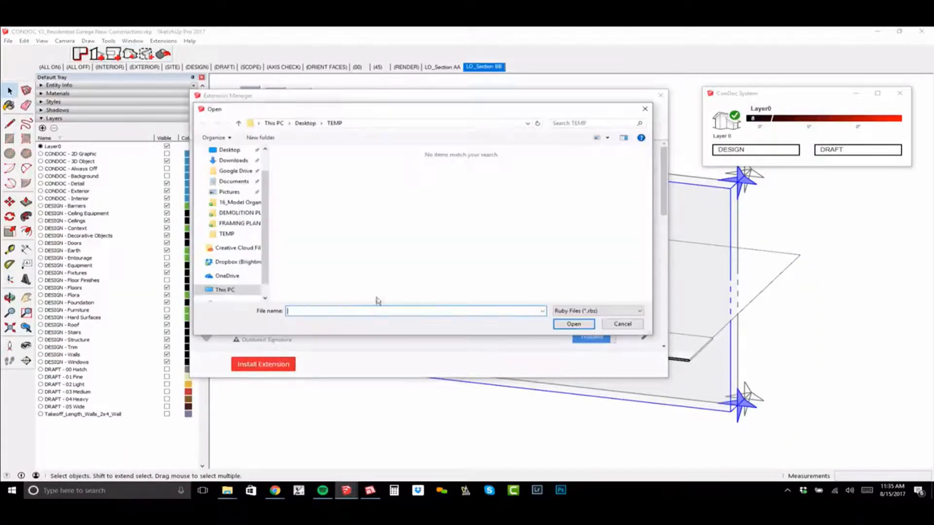
click(238, 262)
double_click(333, 182)
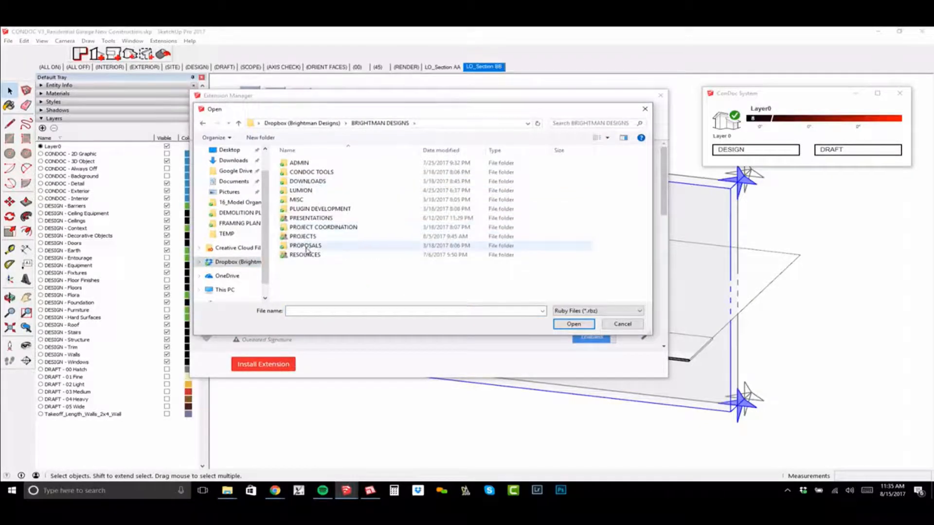
double_click(311, 252)
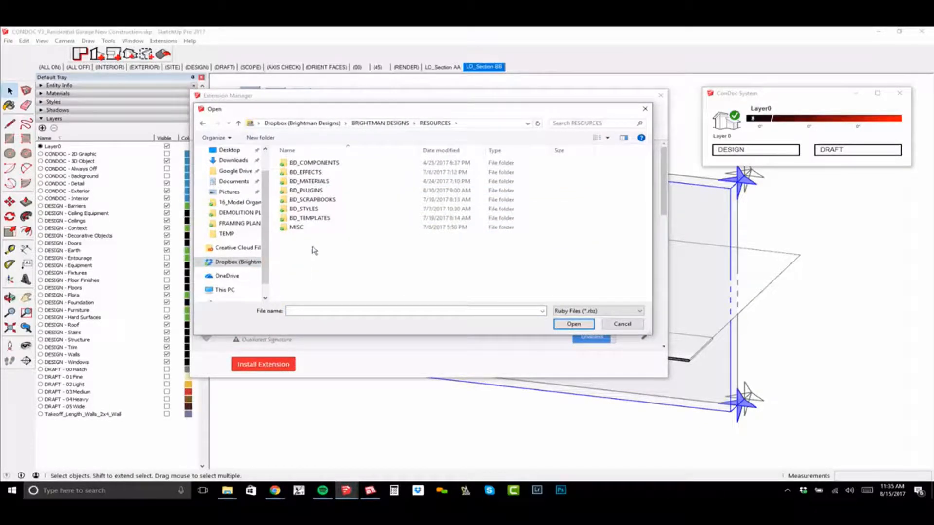
double_click(311, 190)
key(s)
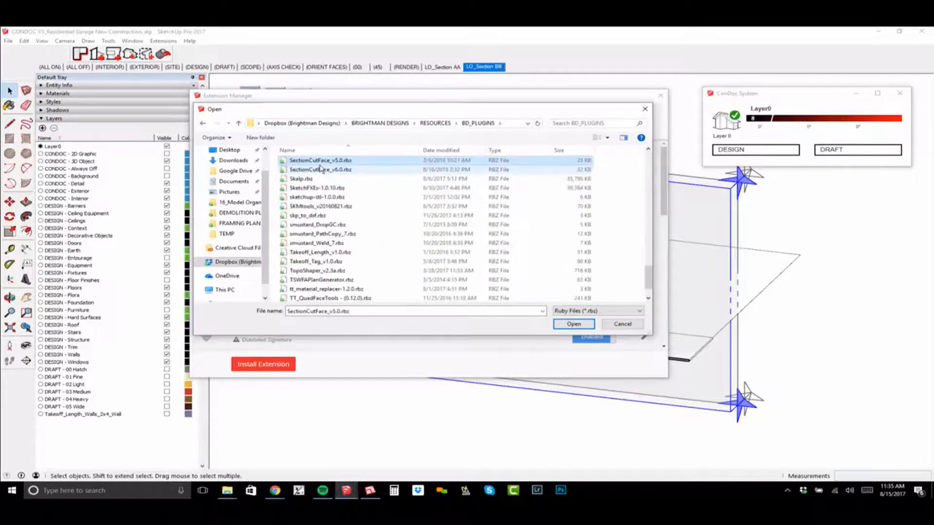
click(340, 170)
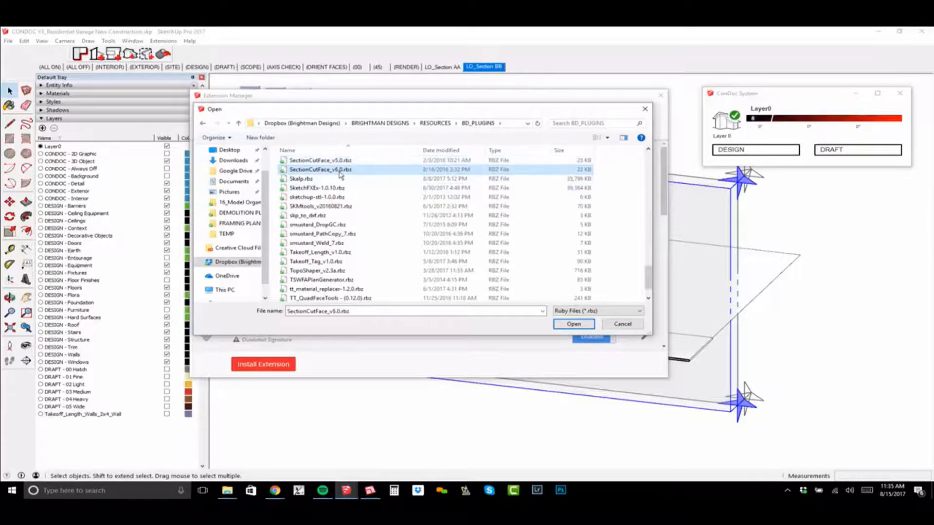
click(579, 324)
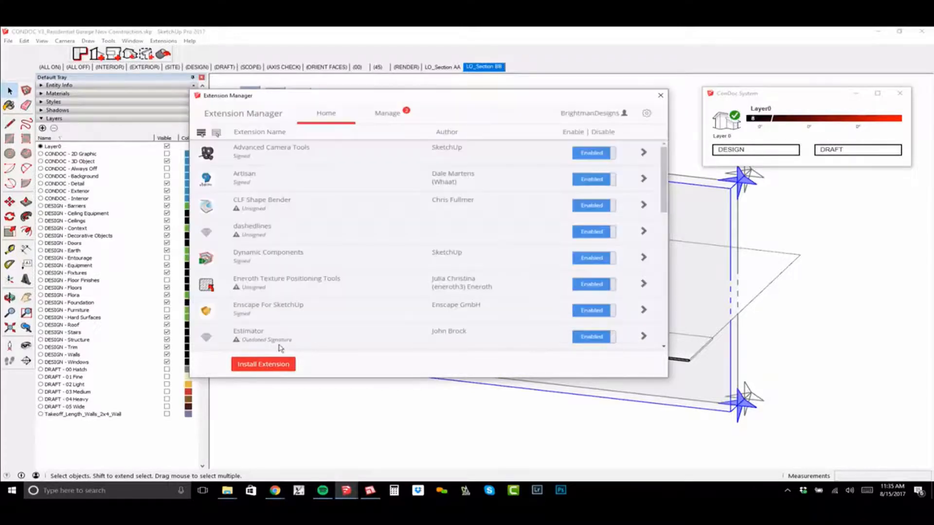
click(660, 96)
Add a SectionCutFace to the active garage section plane, with Lock set to No and Auto-Update set to Yes
right_click(716, 189)
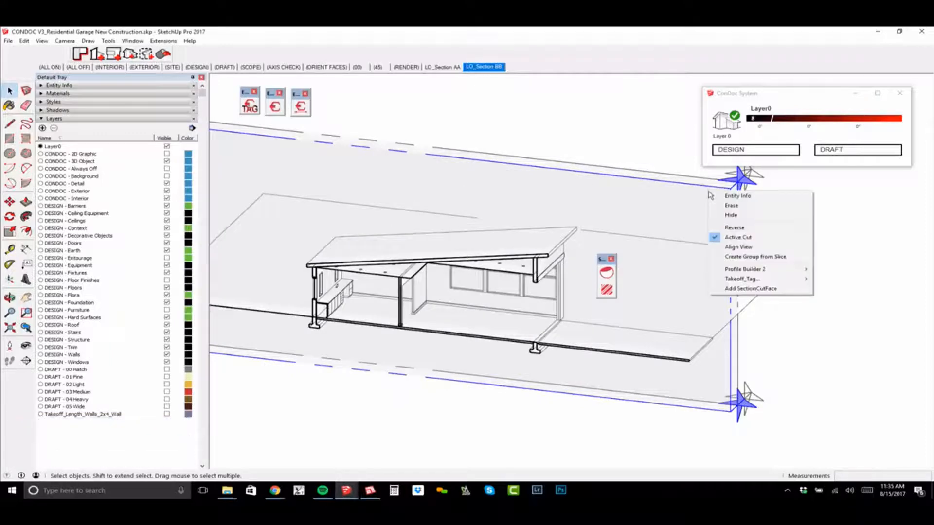
click(754, 289)
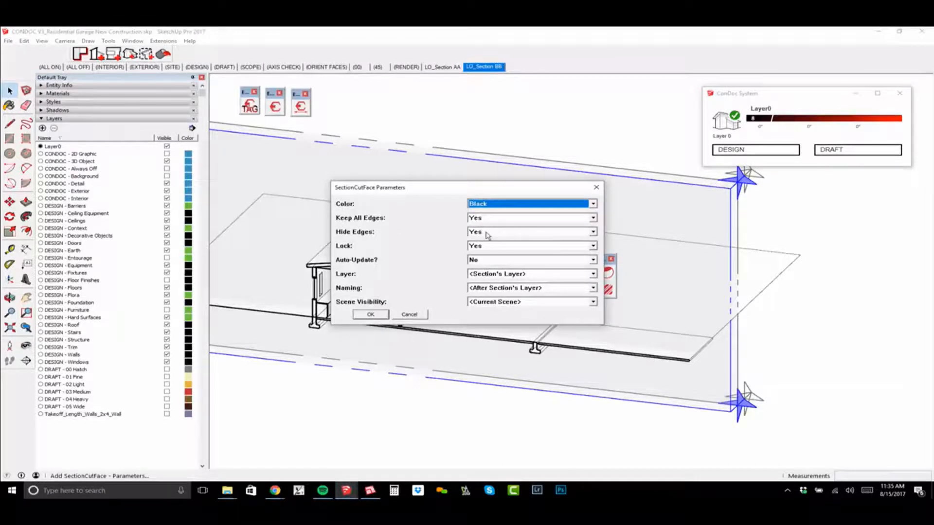
click(488, 247)
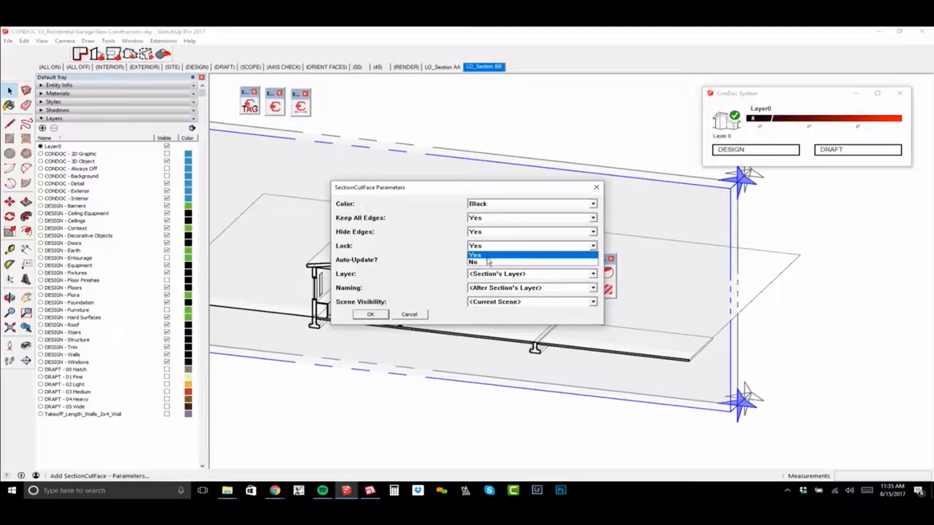
click(489, 263)
click(476, 261)
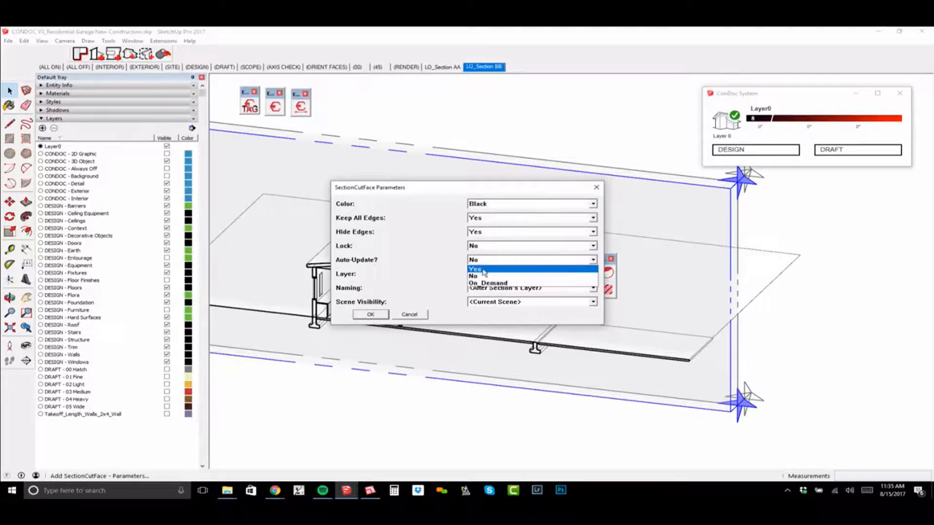
click(486, 268)
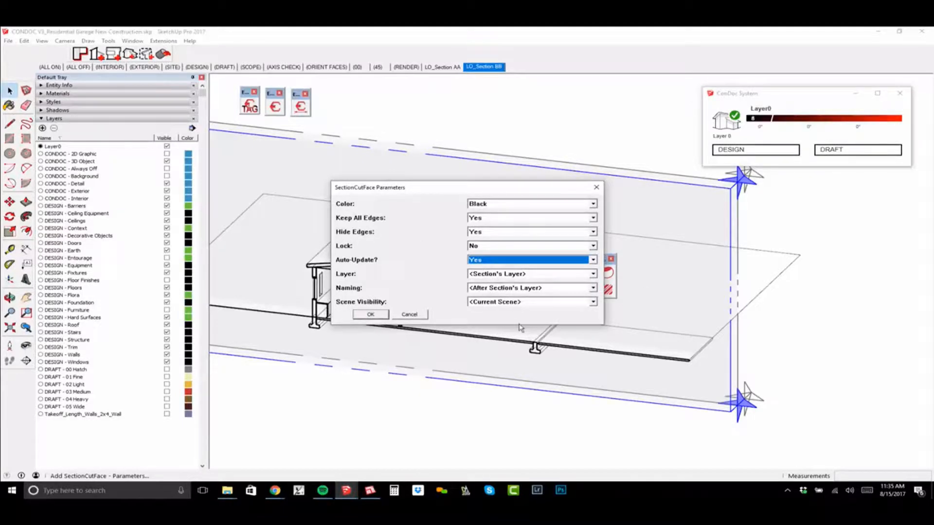
click(371, 314)
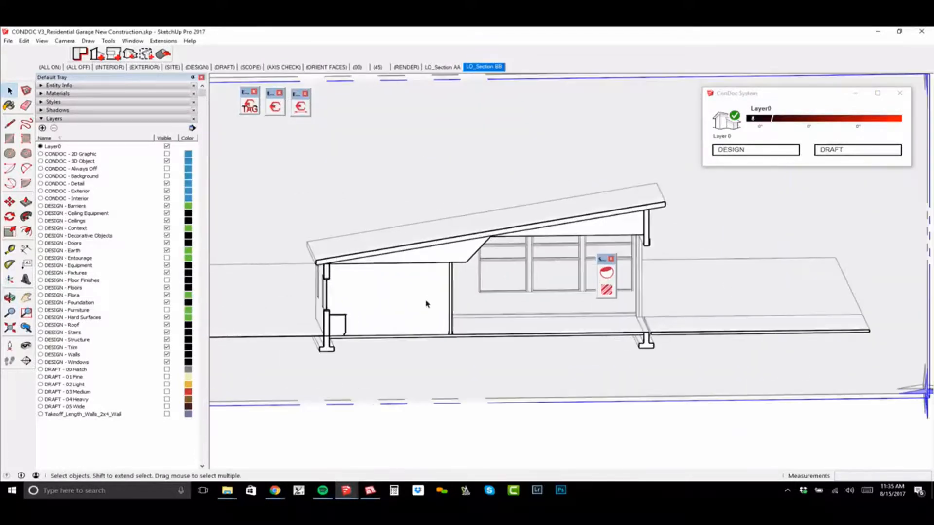
Turn off the display of section planes and inspect the cut walls of the garage section up close
drag(542, 351, 542, 351)
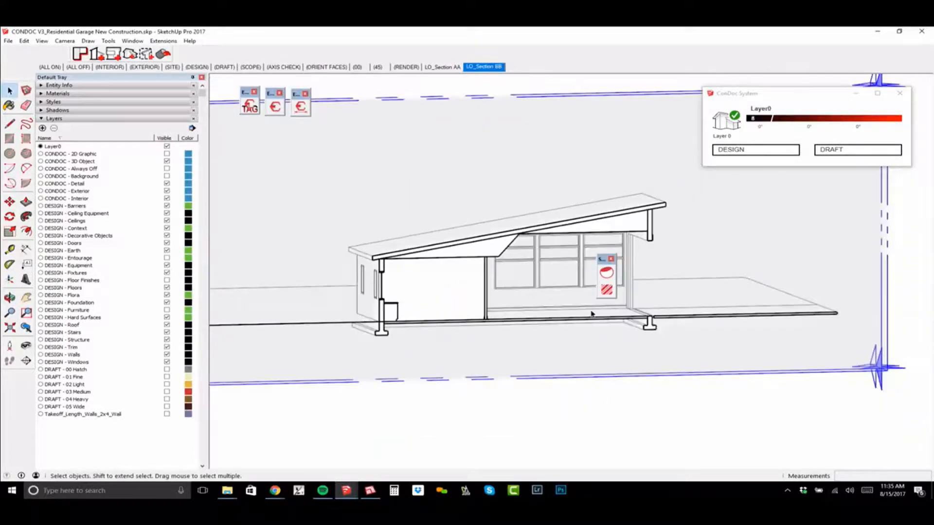
key(Delete)
scroll(409, 275, up, 2)
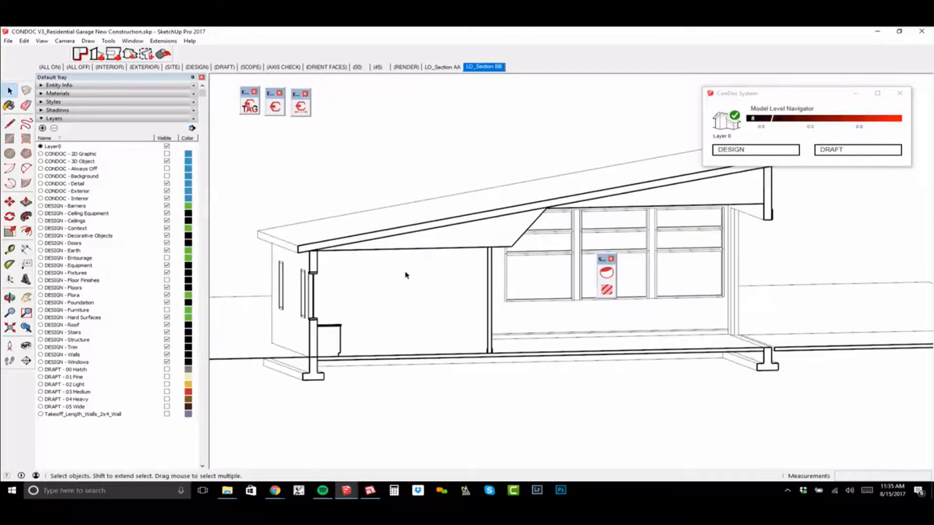
scroll(406, 221, up, 2)
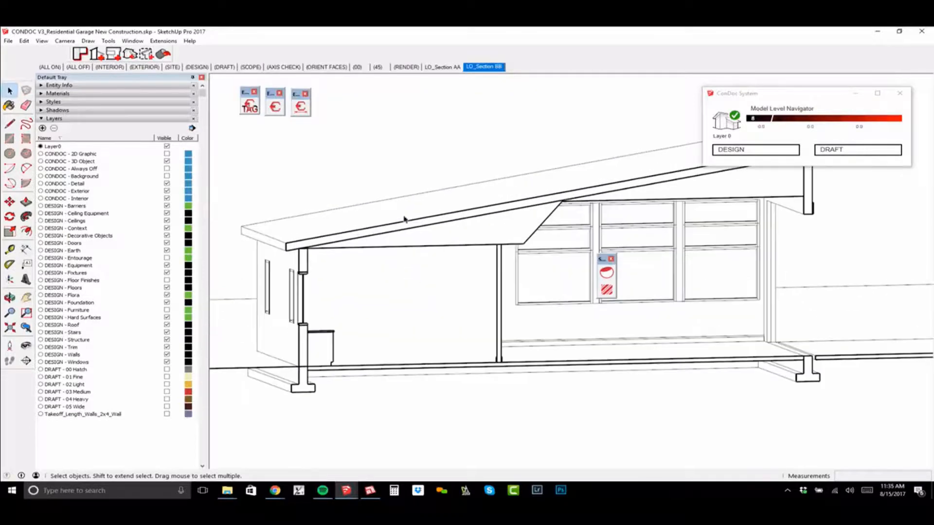
Switch the model to its ConDoc design view and activate the garage section plane to inspect the black cut face
click(76, 119)
click(759, 157)
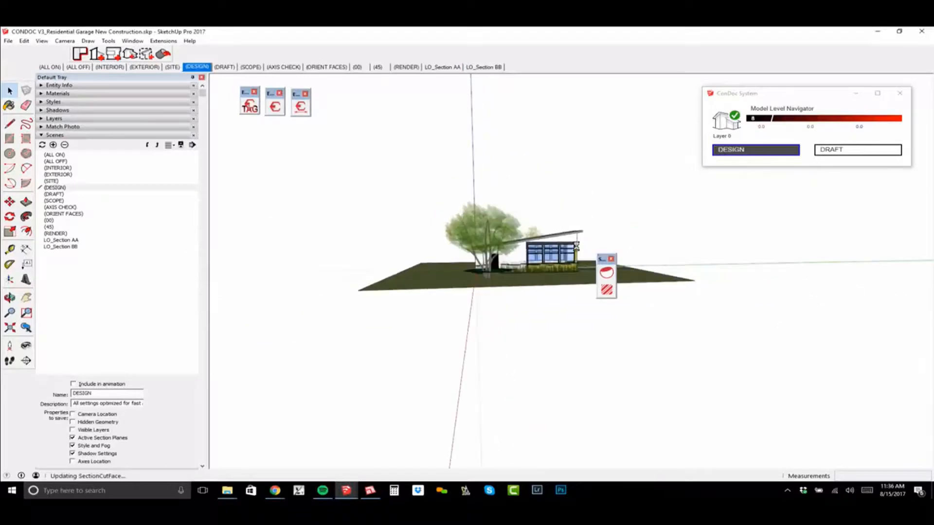
scroll(576, 247, up, 6)
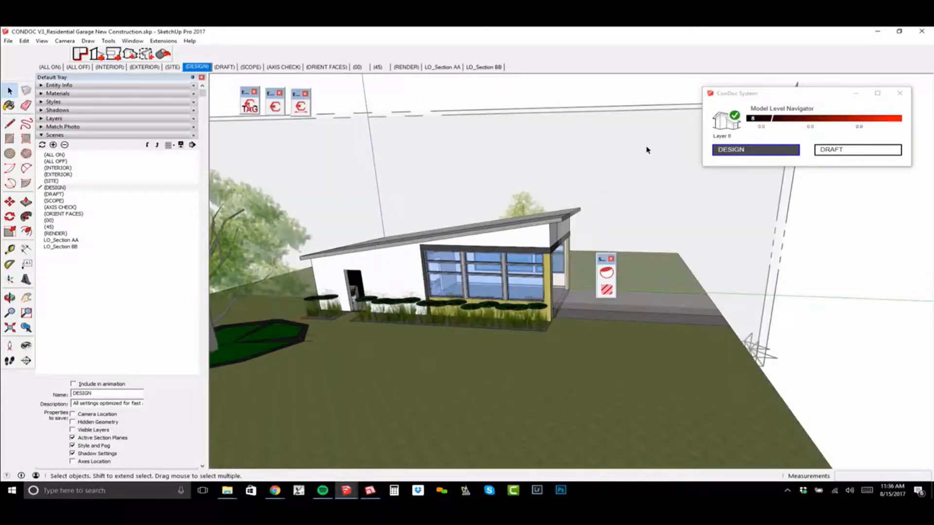
scroll(493, 265, up, 5)
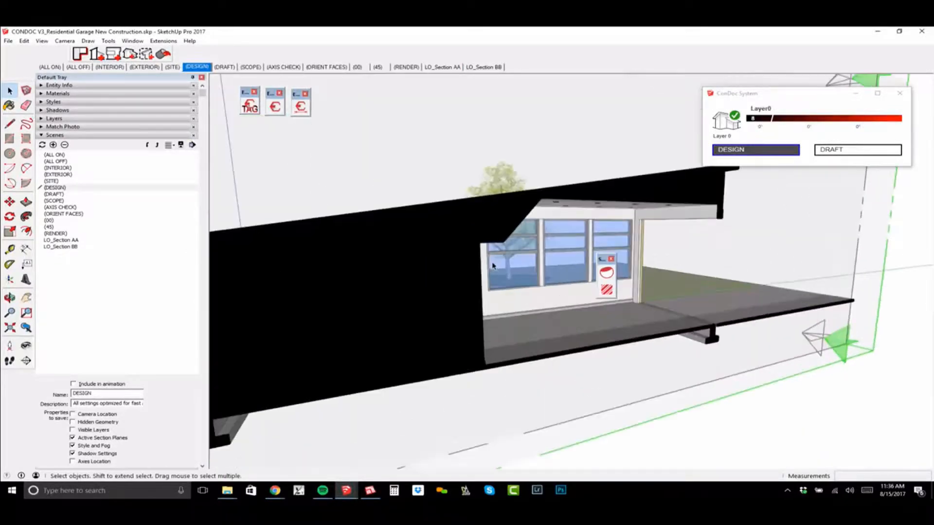
scroll(493, 266, down, 5)
scroll(520, 243, up, 1)
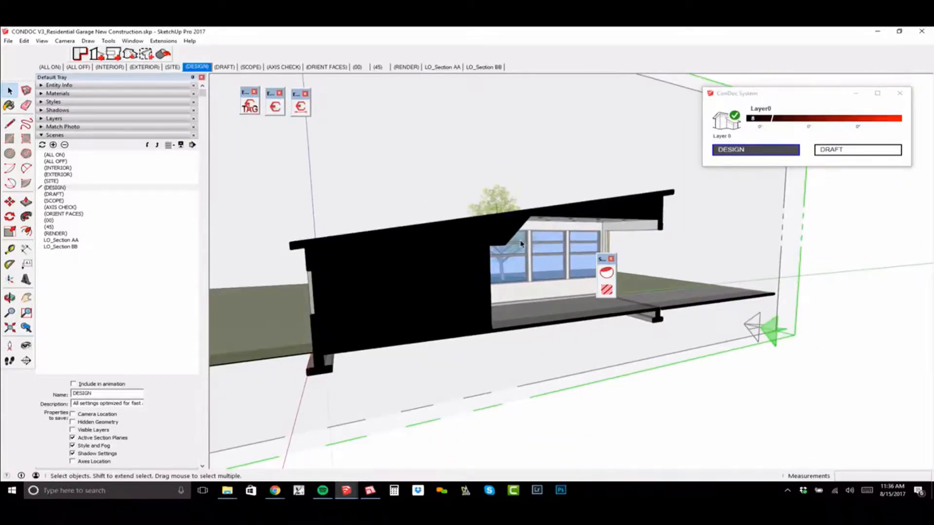